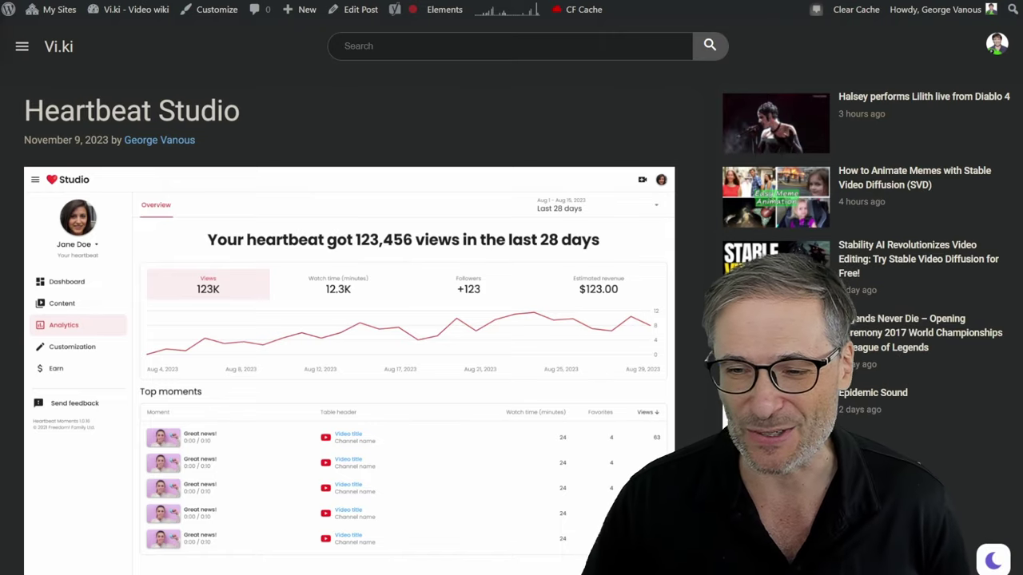
# Scroll down the Heartbeat Studio post past the numbered list and Moments screenshot
pyautogui.scroll(-2, 358, 194)
pyautogui.scroll(-3, 358, 194)
pyautogui.scroll(-4, 358, 194)
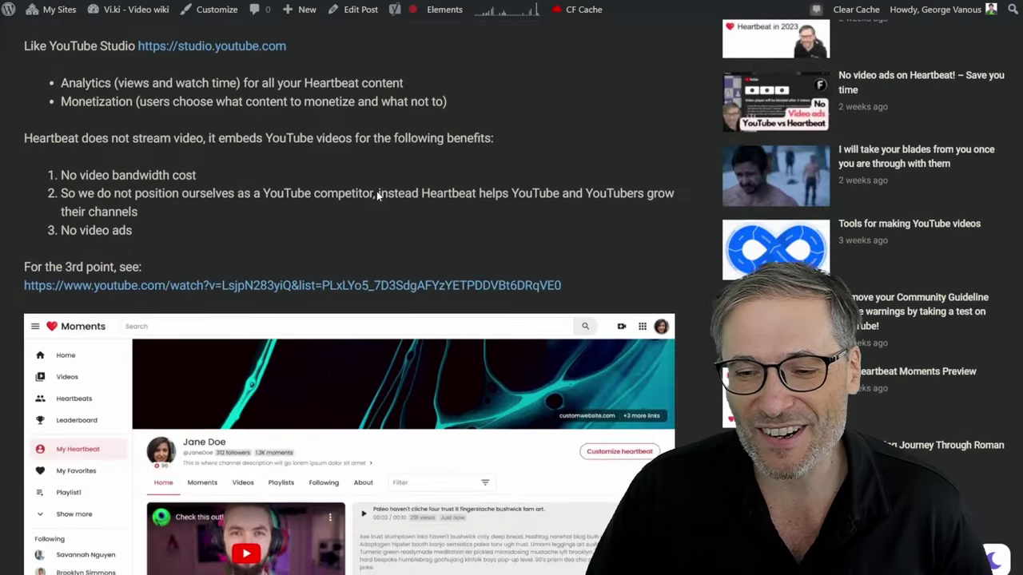
pyautogui.scroll(-4, 387, 199)
pyautogui.scroll(-2, 387, 199)
pyautogui.scroll(-1, 397, 202)
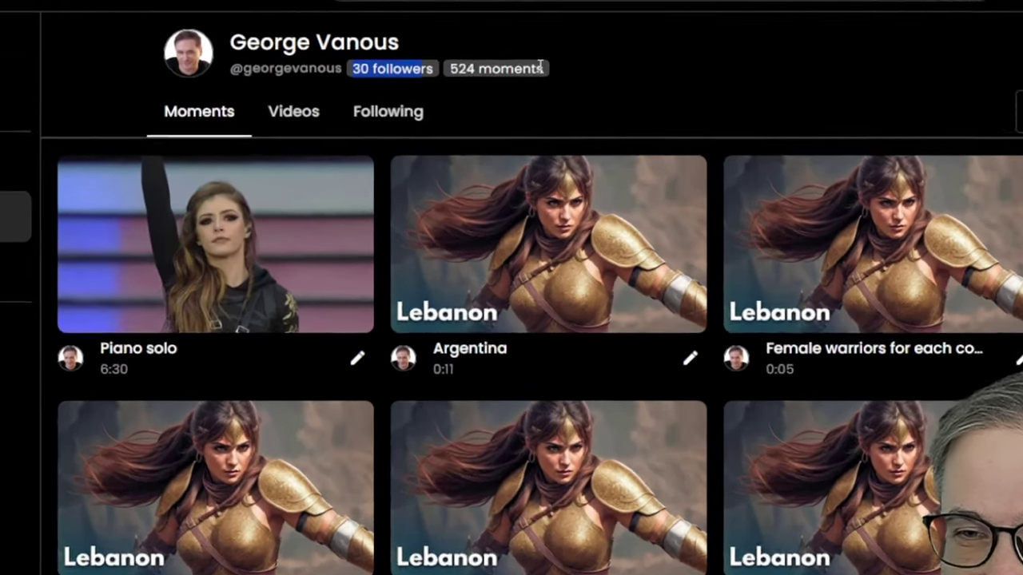
# Highlight the profile's followers count and scroll back up the page
pyautogui.tripleClick(421, 75)
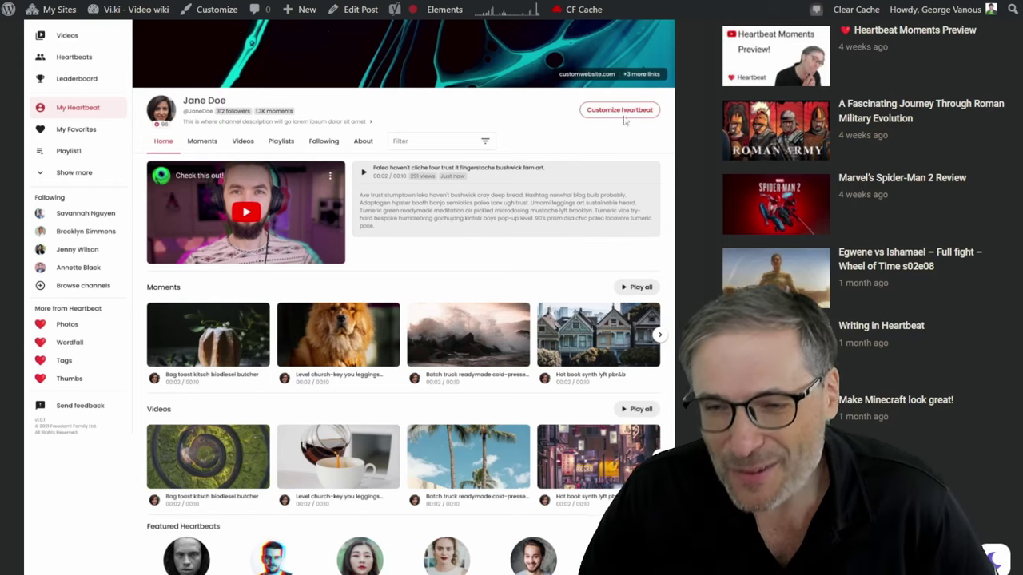
pyautogui.scroll(5, 625, 120)
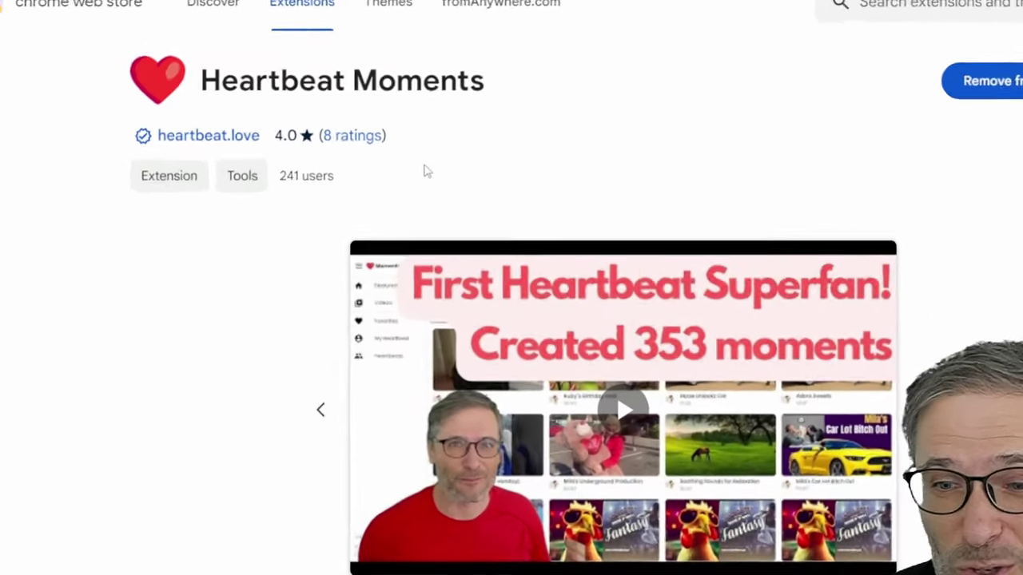
# Highlight the '241 users' count on the Heartbeat Moments extension listing
pyautogui.moveTo(295, 148); pyautogui.dragTo(258, 149)
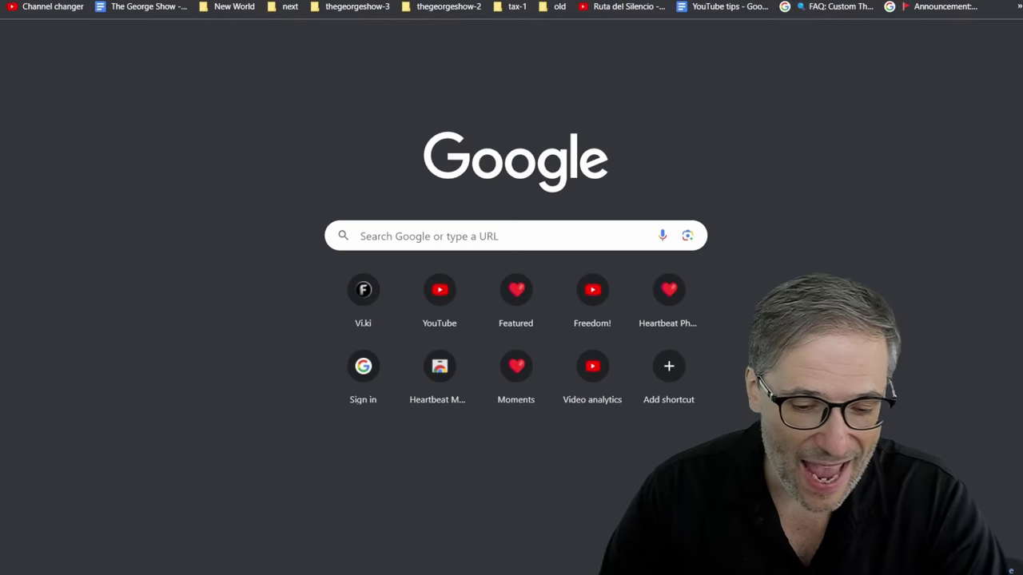
# Reach YouTube through a 'yt' search and open the Oblivion Remastered video
pyautogui.write('y')
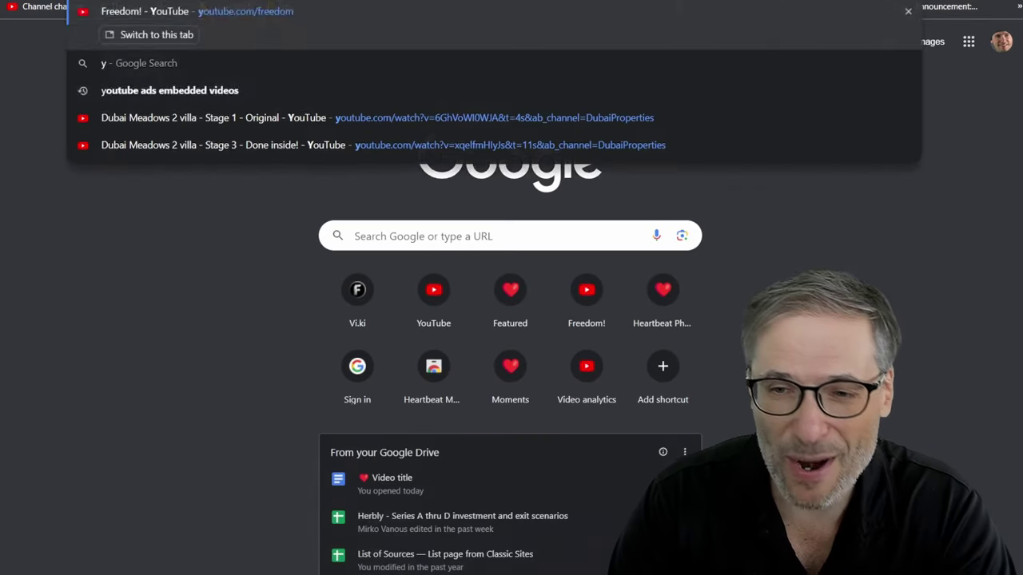
pyautogui.write('t')
pyautogui.press('Return')
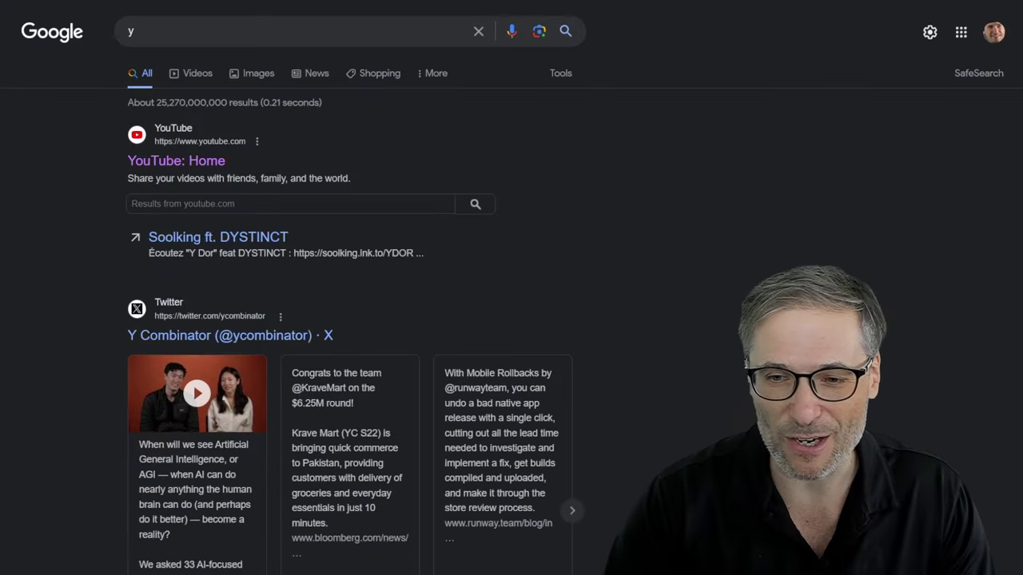
pyautogui.click(199, 156)
pyautogui.moveTo(312, 166)
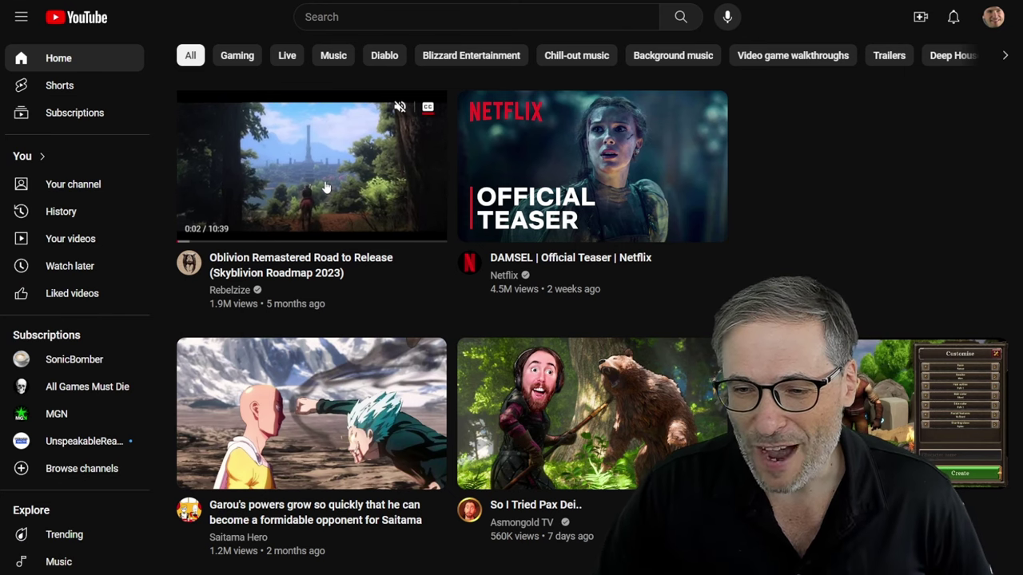
pyautogui.click(330, 231)
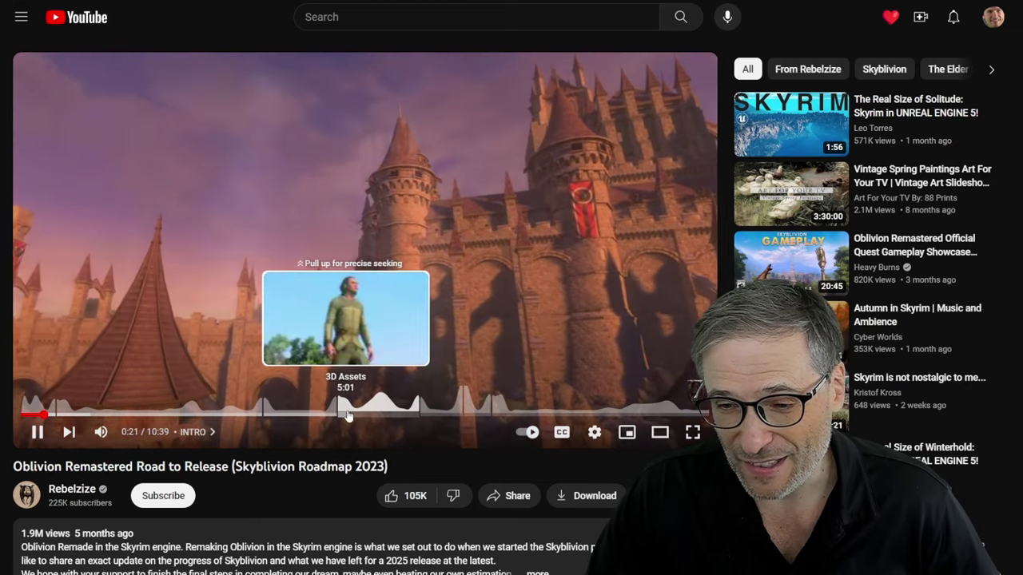
# Save a moment at the 3D Assets chapter, then revisit Moment 1 (0:05) and Moment 2 (5:05)
pyautogui.click(347, 414)
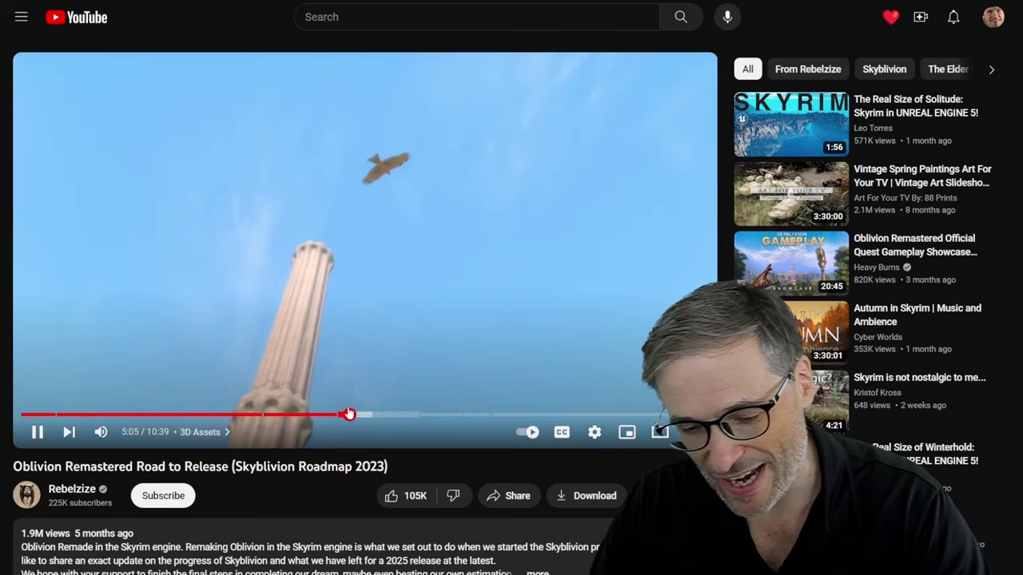
pyautogui.hotkey('alt', 's')
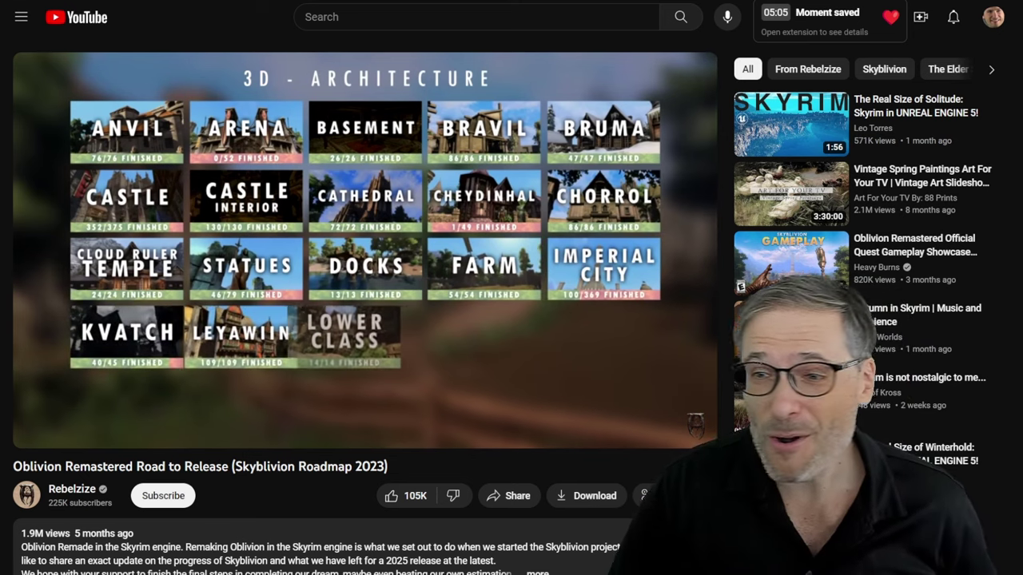
pyautogui.hotkey('alt', 'm')
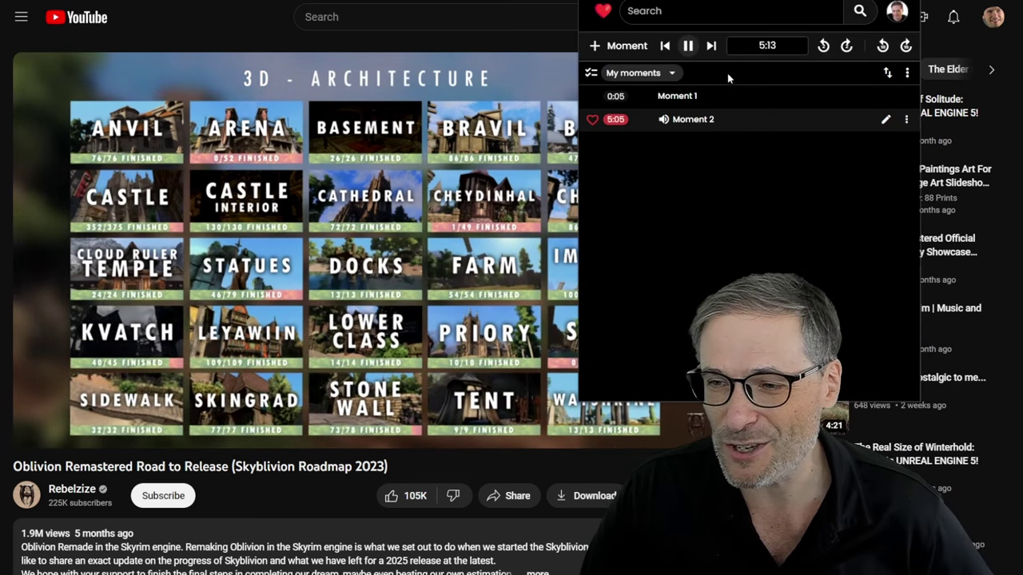
pyautogui.click(707, 97)
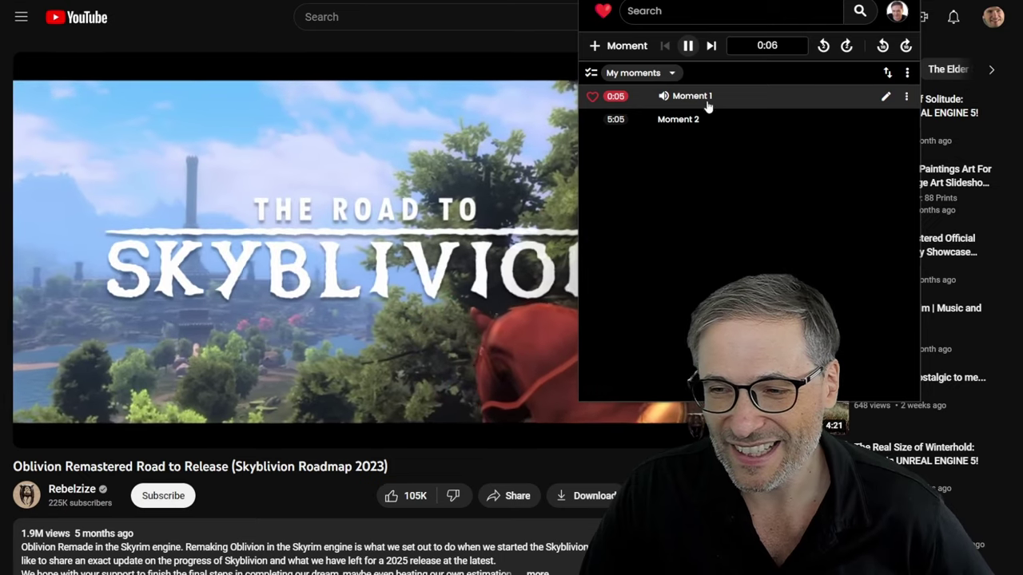
pyautogui.click(707, 119)
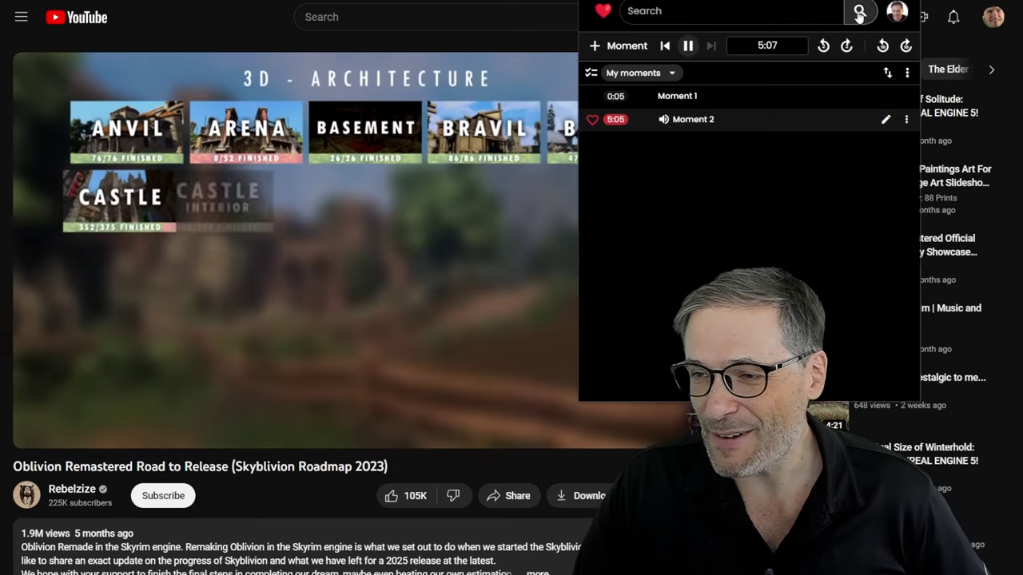
# Go to h.ki and open My Heartbeat, now listing 526 moments
pyautogui.hotkey('ctrl', 'l')
pyautogui.write('h')
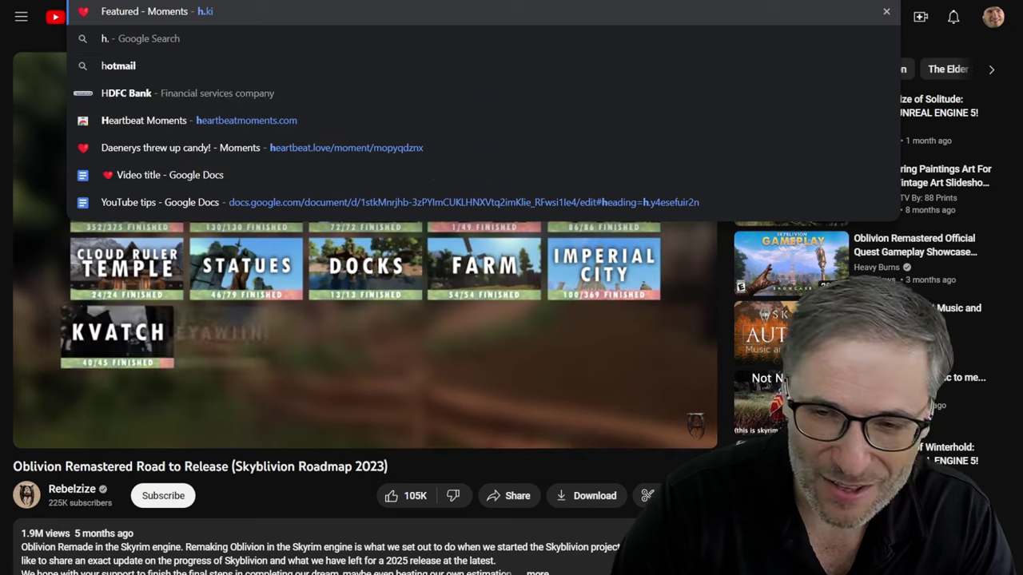
pyautogui.press('Escape')
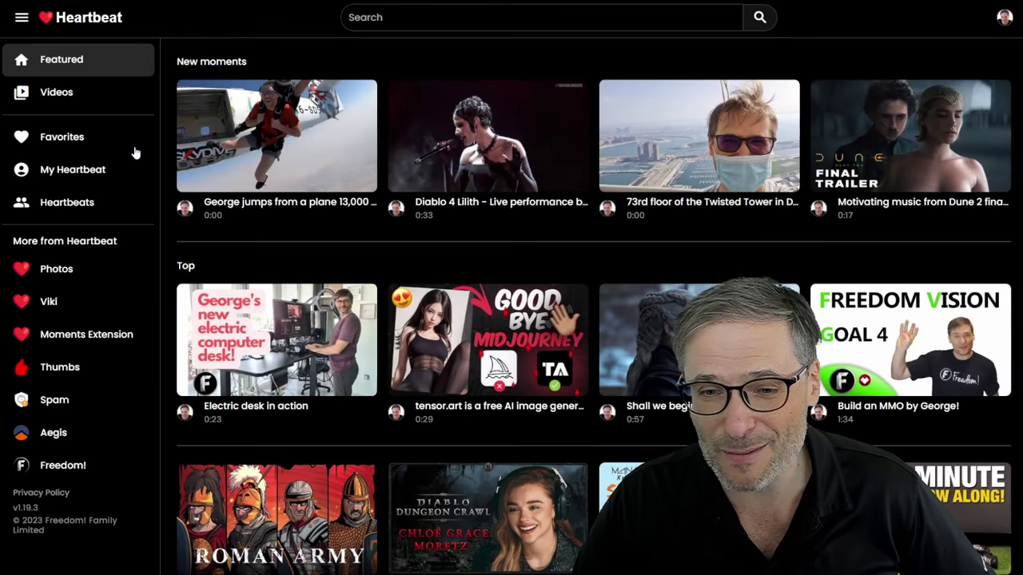
pyautogui.click(90, 173)
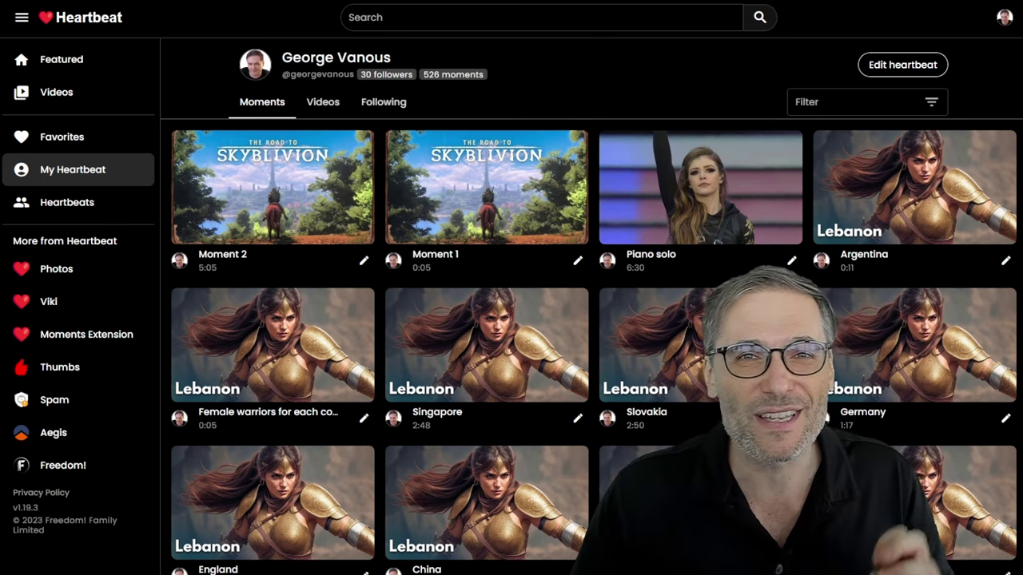
# Play Skyblivion Moment 1, jump to 5:05 and back to 0:05, then pause
pyautogui.click(435, 174)
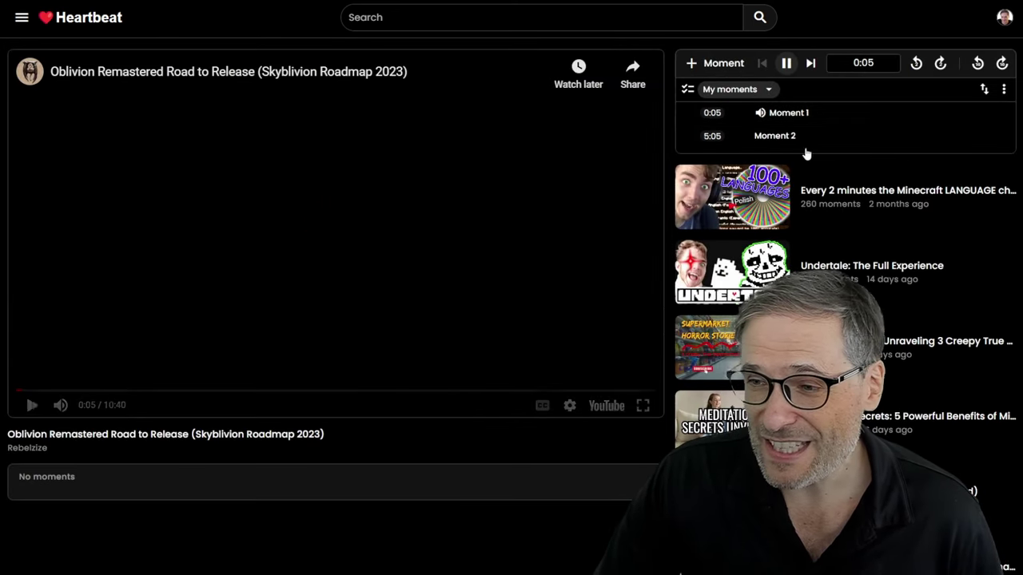
pyautogui.click(791, 142)
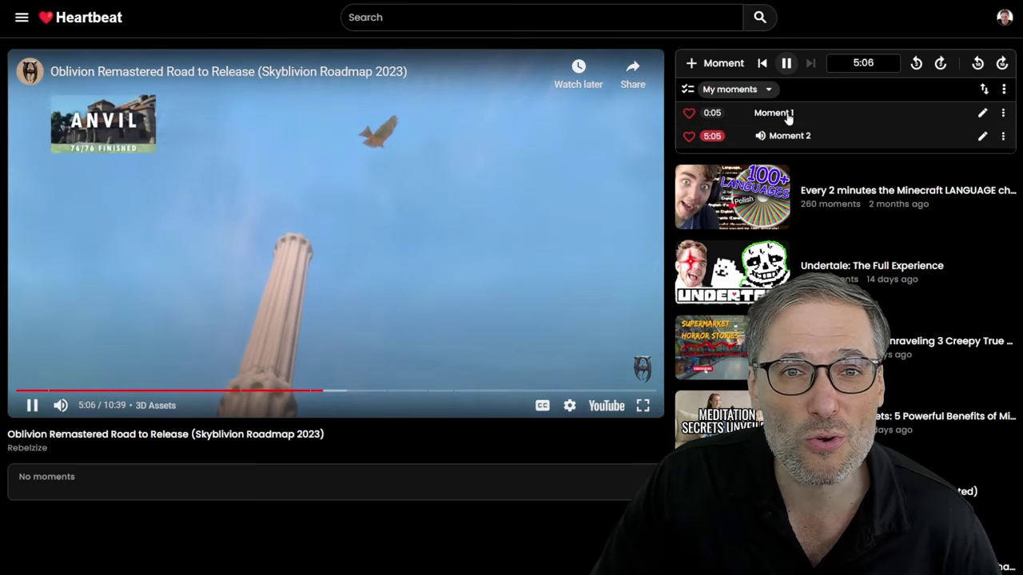
pyautogui.click(788, 113)
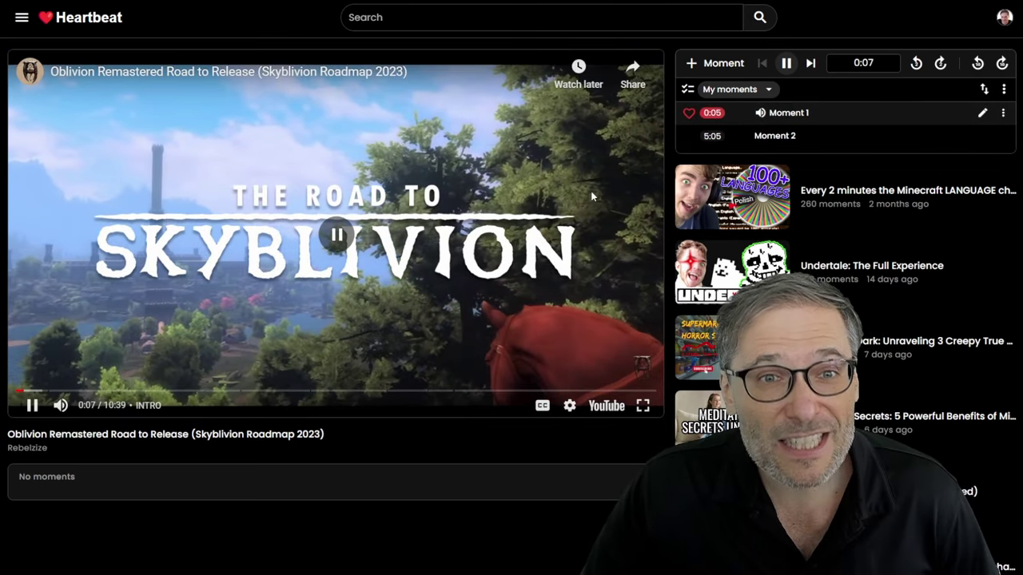
pyautogui.click(591, 195)
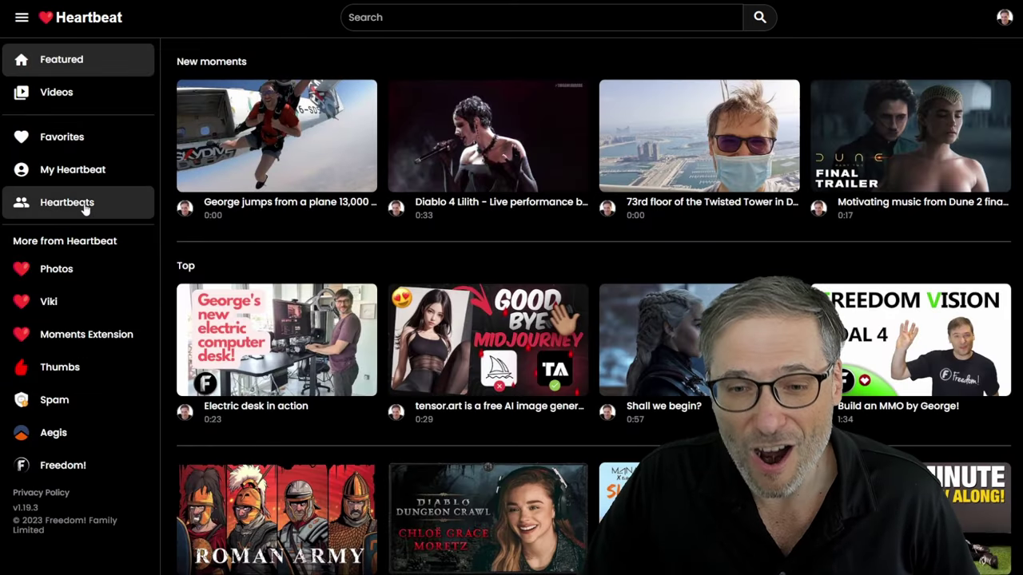
# Show moments from followed Heartbeats, then switch to your own My Heartbeat profile
pyautogui.click(84, 206)
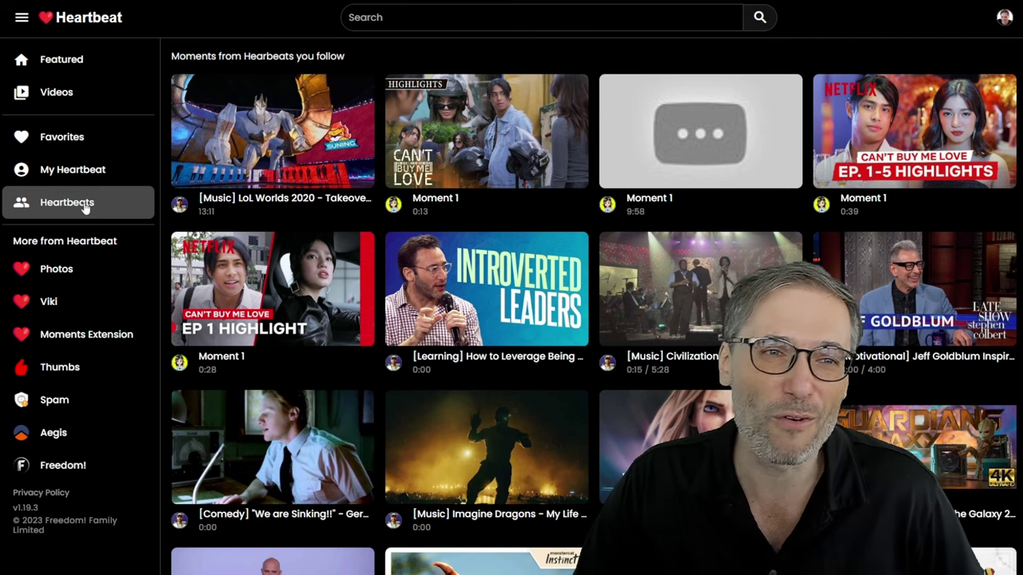
pyautogui.click(83, 173)
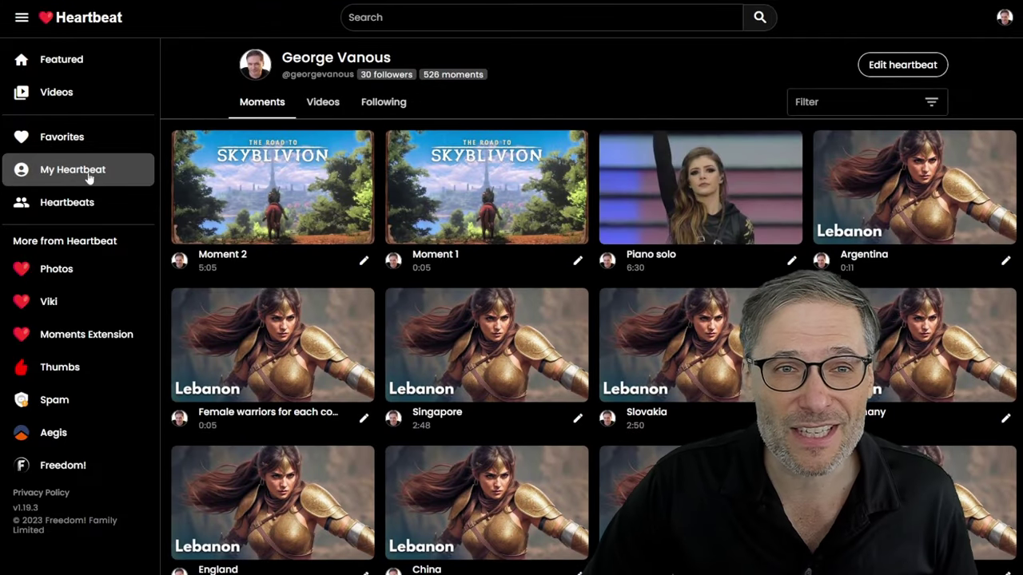
pyautogui.scroll(-3, 389, 258)
pyautogui.scroll(-2, 389, 256)
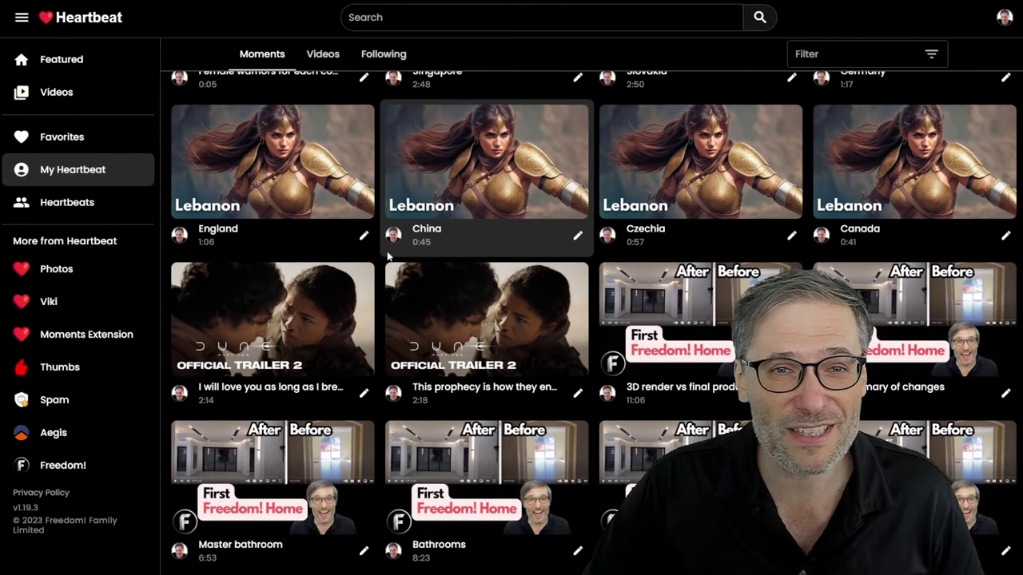
# Scroll far down through your own Moments grid
pyautogui.scroll(-2, 388, 256)
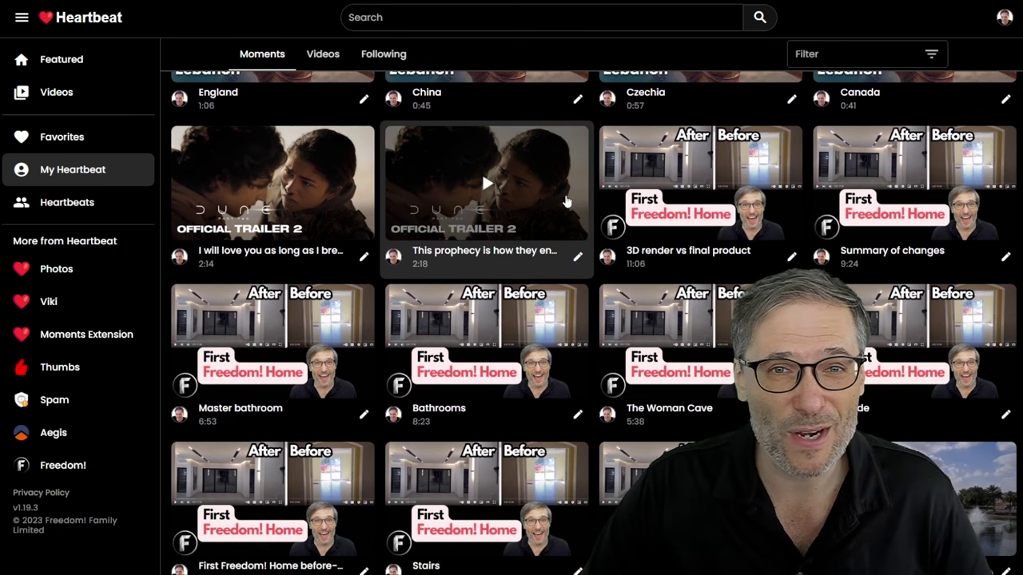
pyautogui.scroll(-1, 660, 200)
pyautogui.scroll(-1, 660, 200)
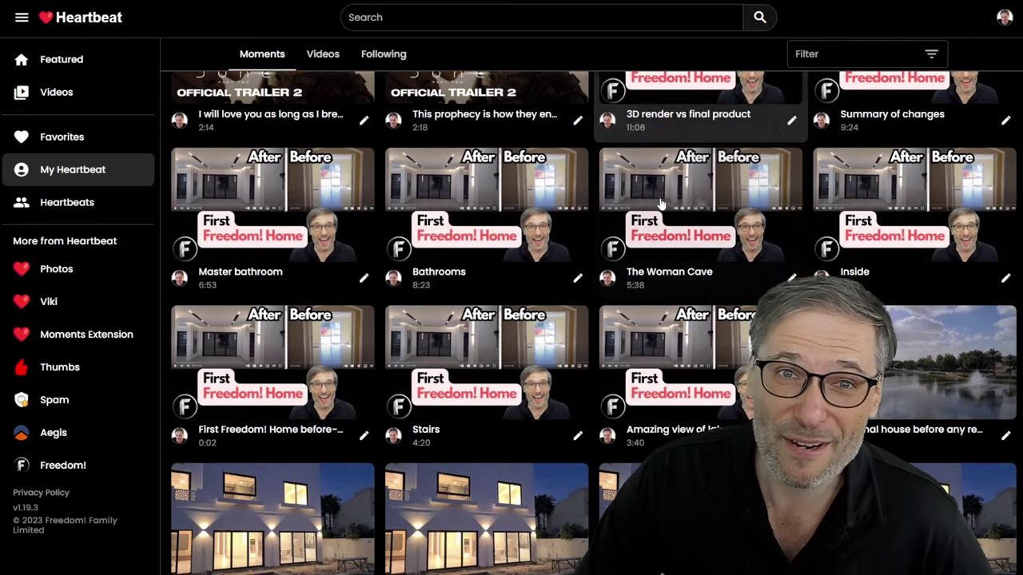
pyautogui.scroll(-2, 660, 200)
pyautogui.scroll(-2, 662, 203)
pyautogui.scroll(-4, 661, 204)
pyautogui.scroll(-2, 656, 206)
pyautogui.scroll(-3, 774, 181)
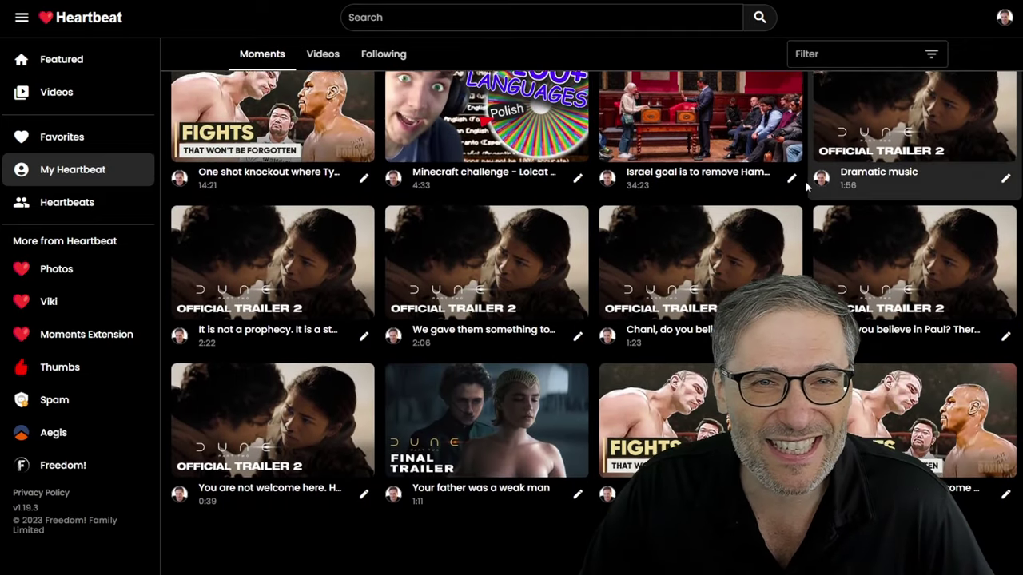
pyautogui.scroll(-2, 655, 231)
pyautogui.scroll(-2, 639, 239)
pyautogui.scroll(-4, 623, 251)
pyautogui.scroll(-4, 595, 272)
pyautogui.scroll(-2, 576, 256)
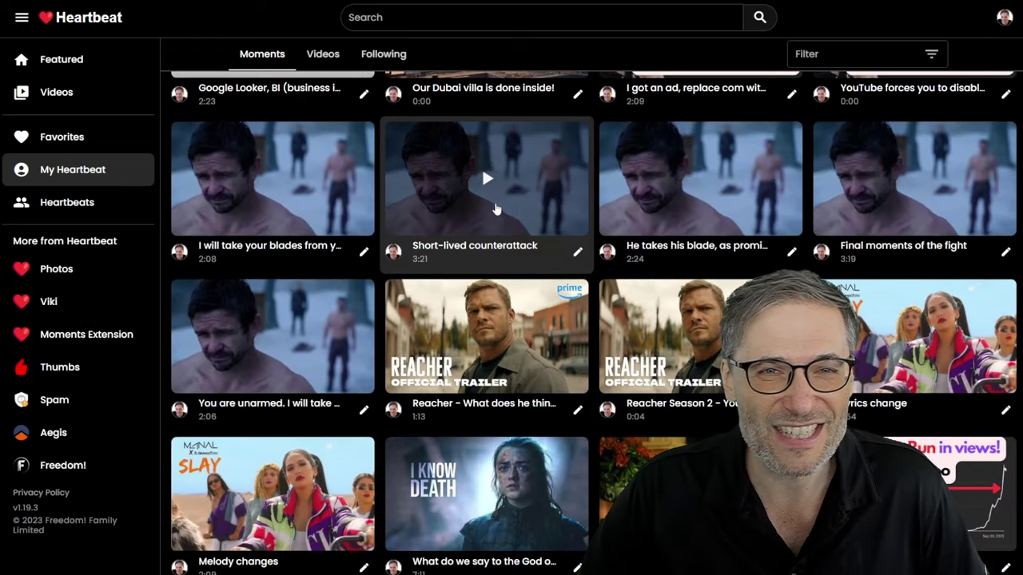
pyautogui.scroll(-2, 503, 199)
pyautogui.scroll(1, 518, 215)
pyautogui.scroll(-1, 495, 217)
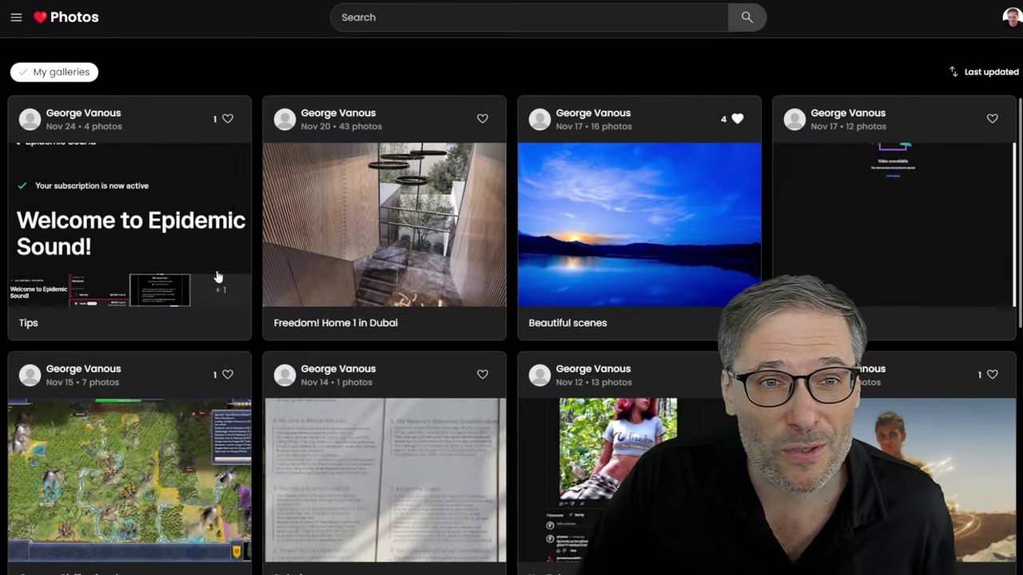
# Open the Freedom! Home 1 in Dubai gallery and scroll through its thumbnails
pyautogui.click(334, 238)
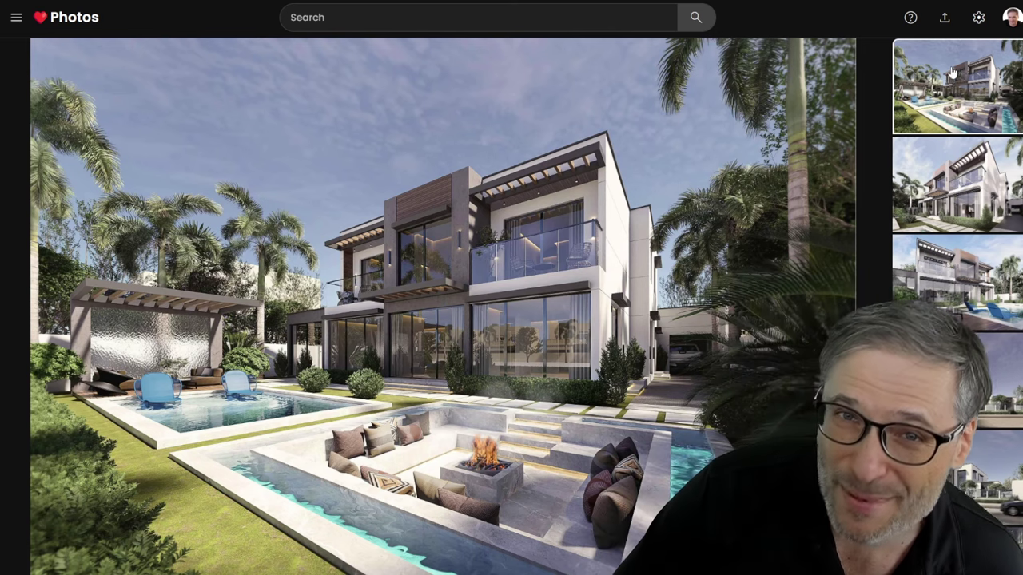
pyautogui.scroll(-1, 951, 80)
pyautogui.scroll(-1, 961, 95)
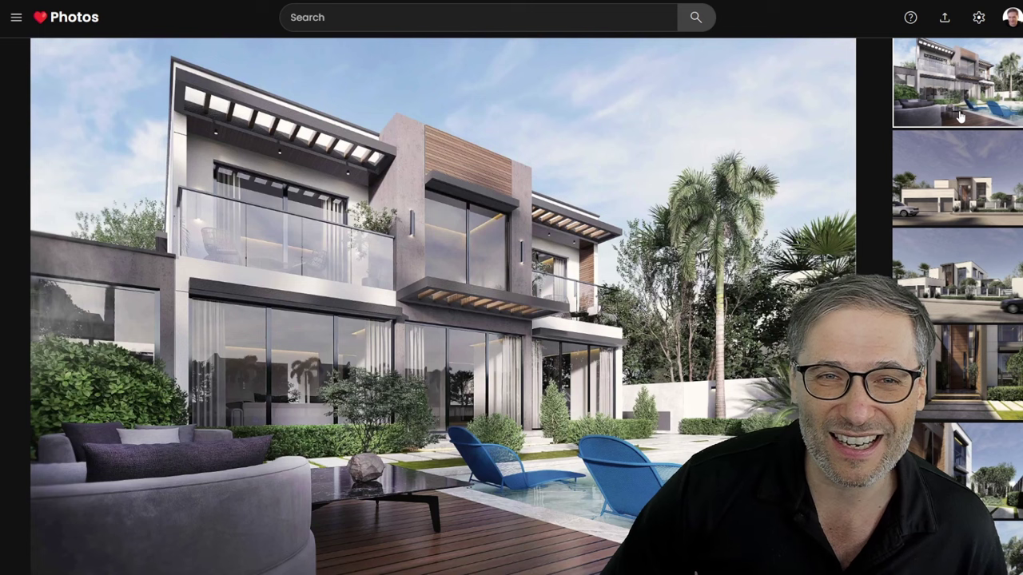
pyautogui.scroll(1, 961, 104)
pyautogui.scroll(1, 962, 80)
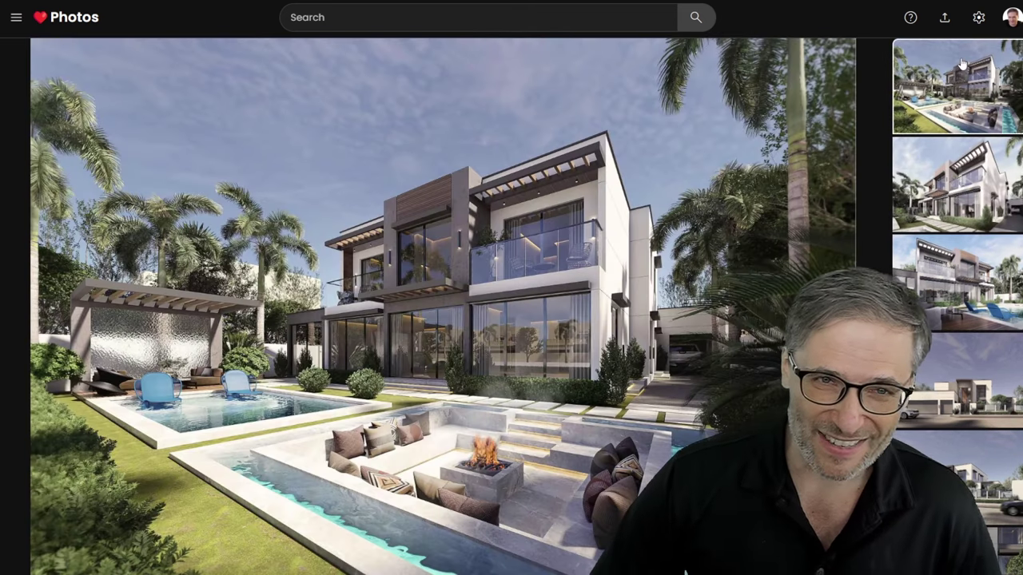
pyautogui.scroll(-1, 963, 68)
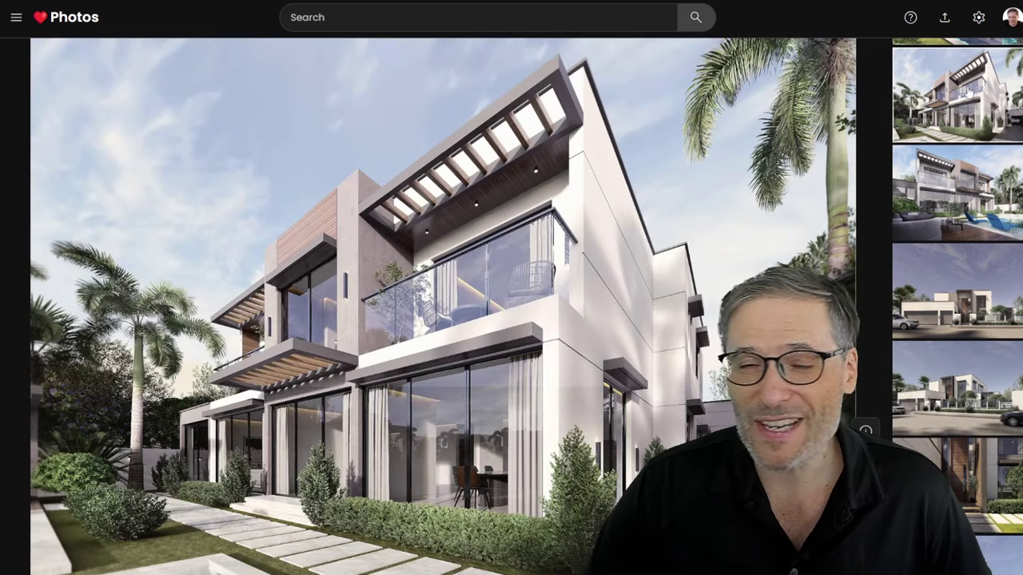
pyautogui.scroll(-1, 967, 96)
pyautogui.scroll(-1, 968, 114)
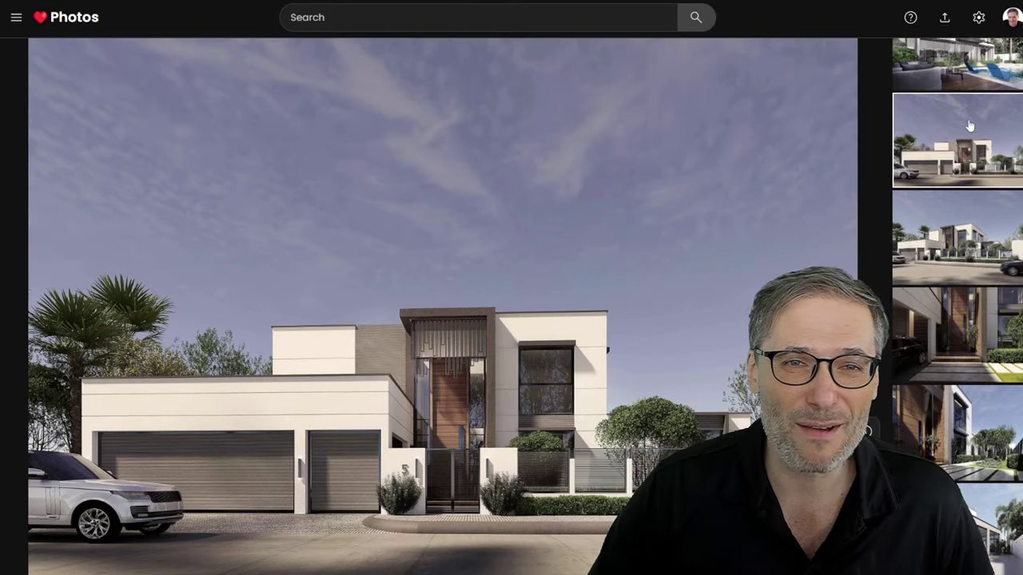
# Zoom into a villa rendering and pan across the balcony close-up and the sky with palms
pyautogui.scroll(2, 968, 116)
pyautogui.scroll(-1, 968, 100)
pyautogui.scroll(1, 967, 93)
pyautogui.scroll(-1, 968, 92)
pyautogui.scroll(-1, 969, 93)
pyautogui.scroll(2, 968, 93)
pyautogui.scroll(1, 959, 80)
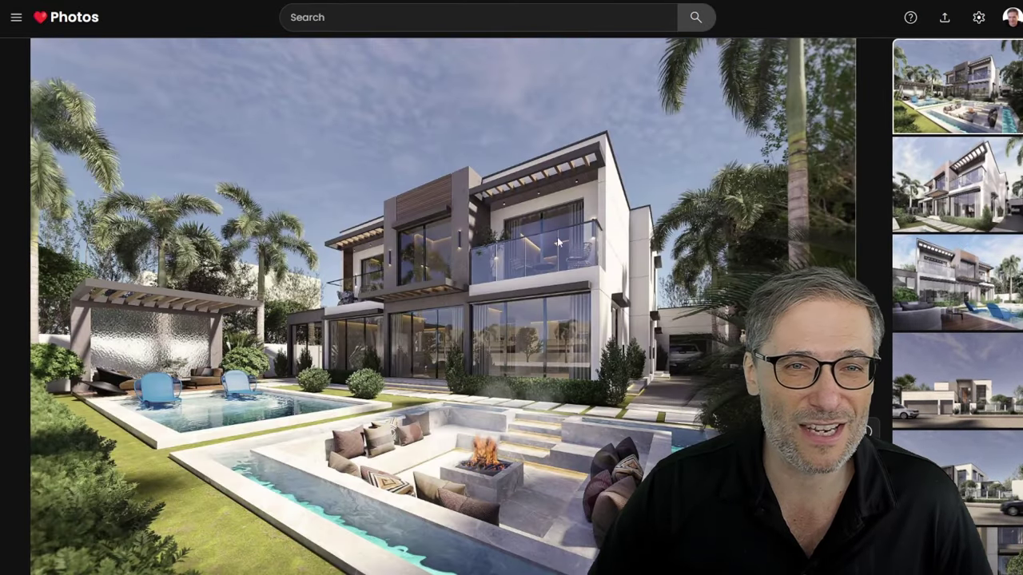
pyautogui.scroll(3, 551, 240)
pyautogui.scroll(2, 493, 294)
pyautogui.moveTo(438, 284); pyautogui.dragTo(492, 208)
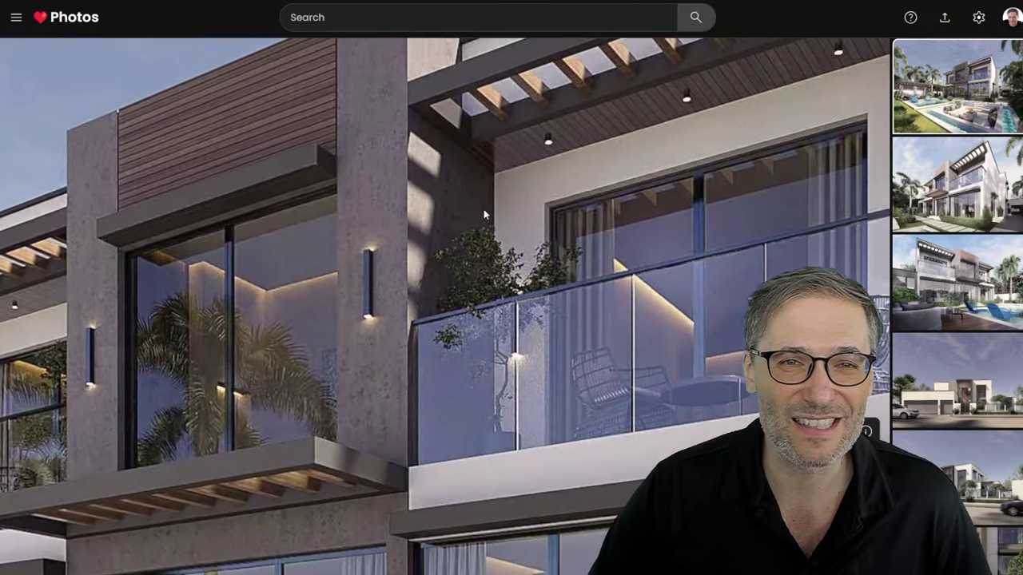
pyautogui.scroll(-2, 492, 208)
pyautogui.scroll(-1, 538, 198)
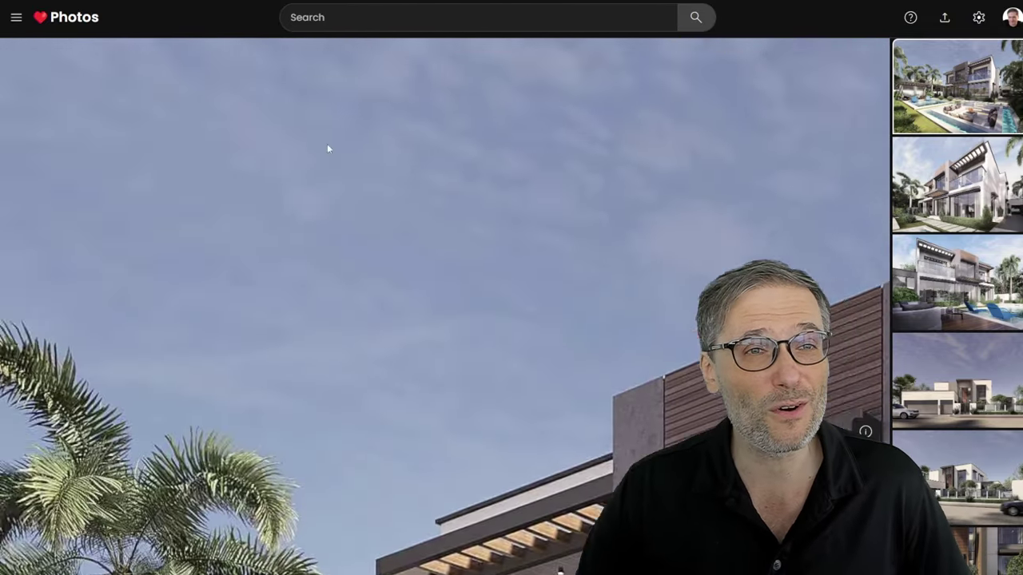
pyautogui.moveTo(315, 145); pyautogui.dragTo(75, 47)
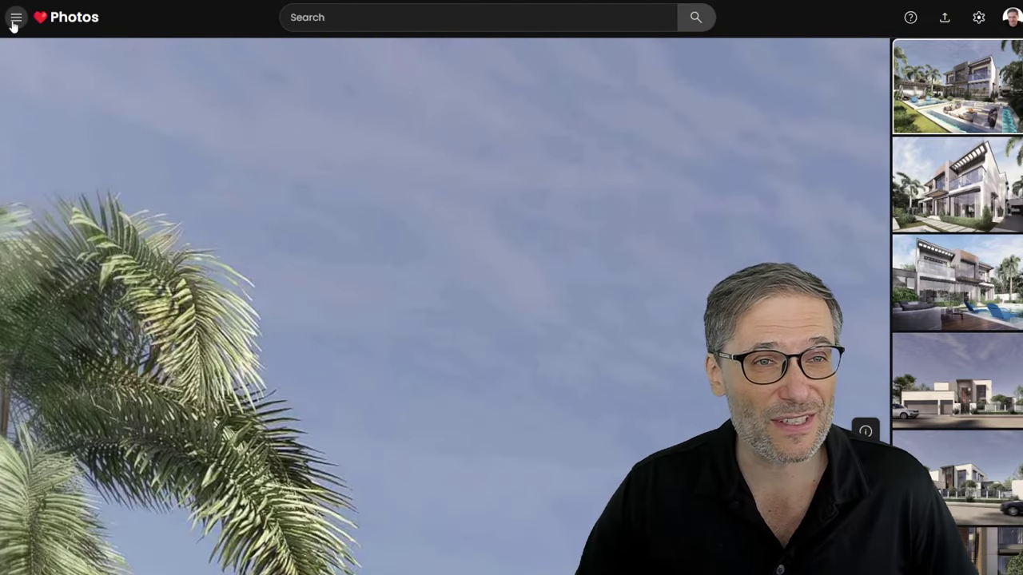
# Expand the full gallery list, return to the overview and show galleries from all users
pyautogui.click(14, 20)
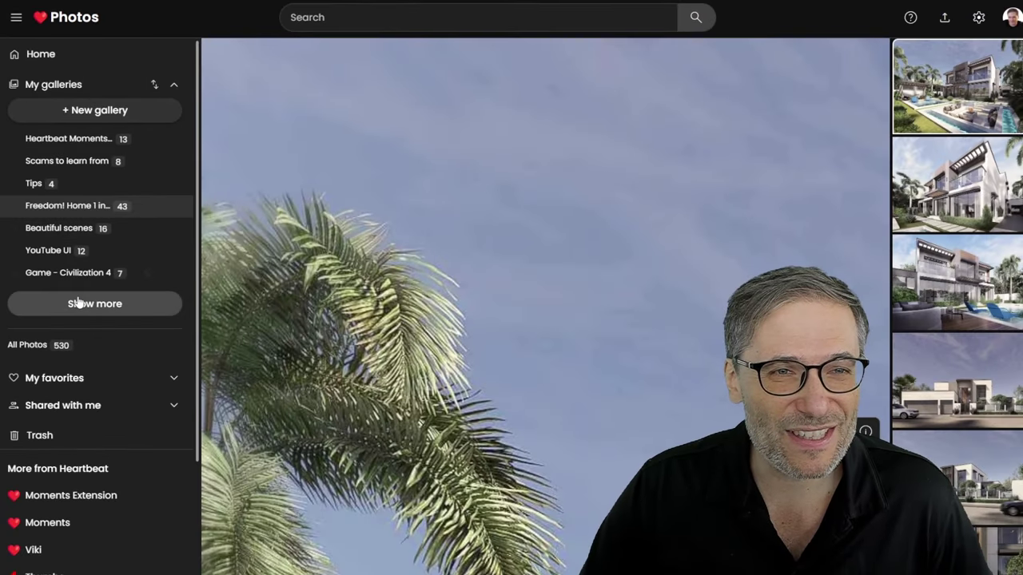
pyautogui.click(80, 303)
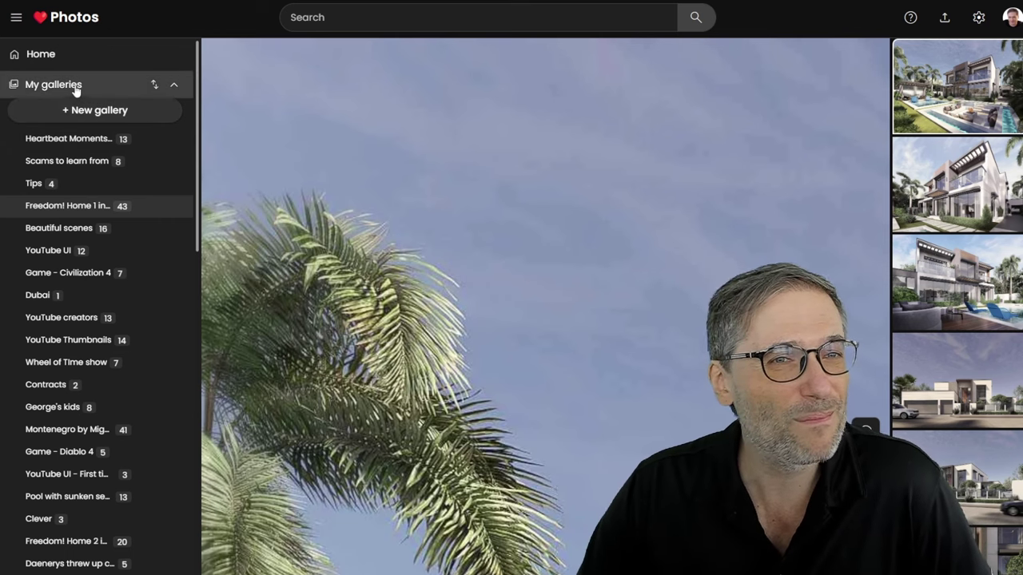
pyautogui.click(53, 58)
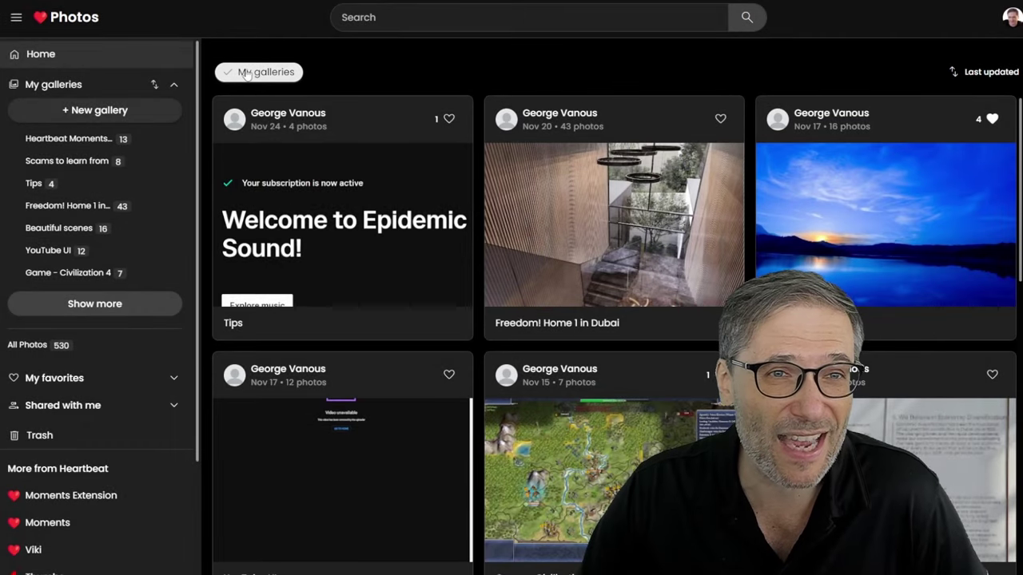
pyautogui.click(246, 74)
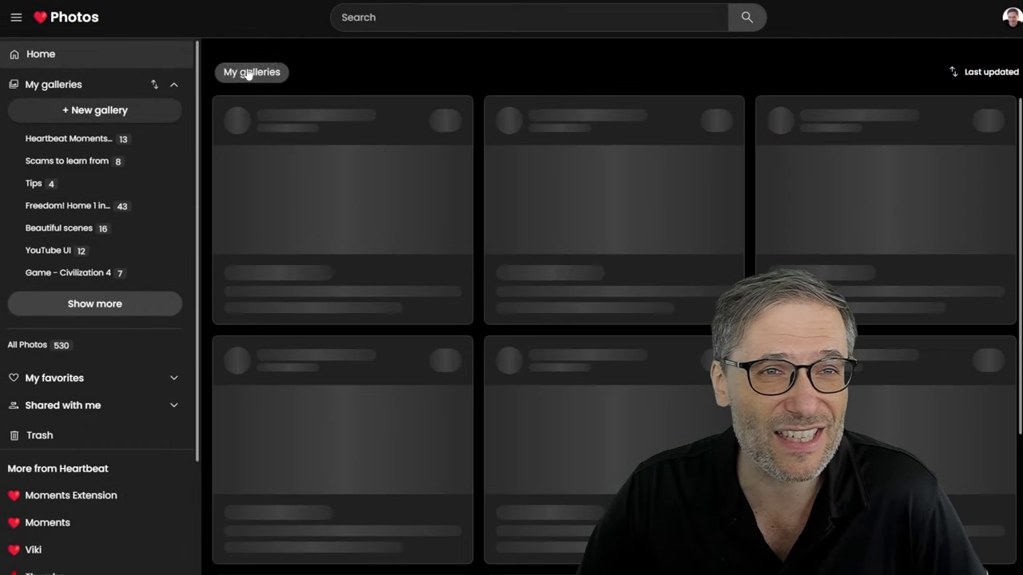
pyautogui.click(13, 22)
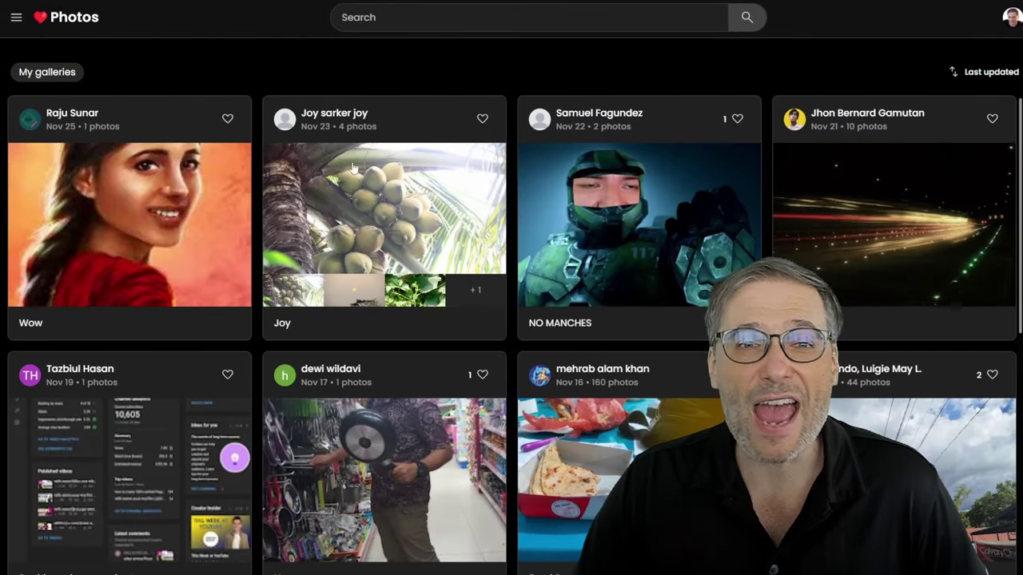
pyautogui.scroll(-3, 431, 184)
pyautogui.scroll(-2, 431, 184)
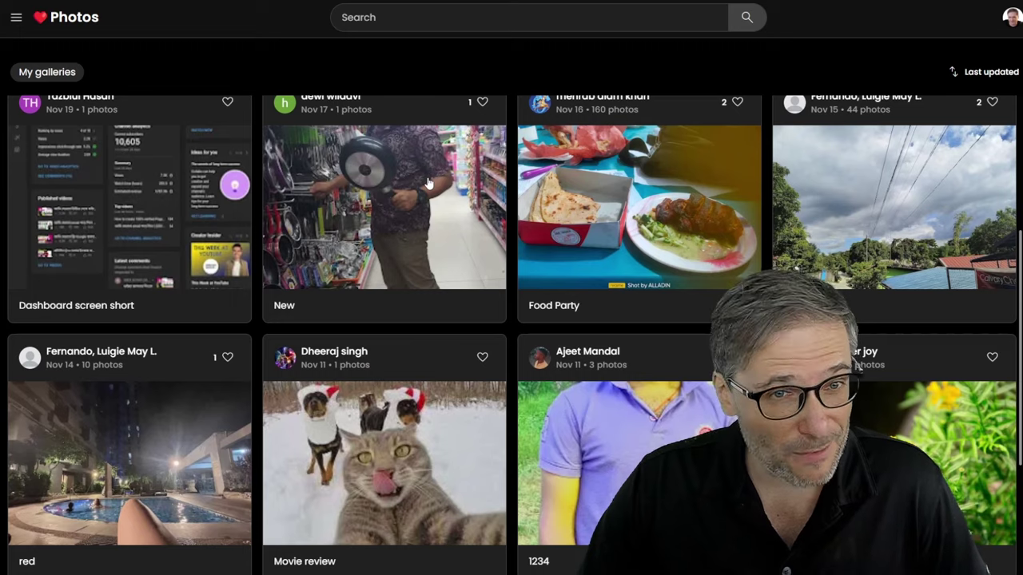
pyautogui.scroll(-2, 427, 184)
pyautogui.scroll(-2, 428, 182)
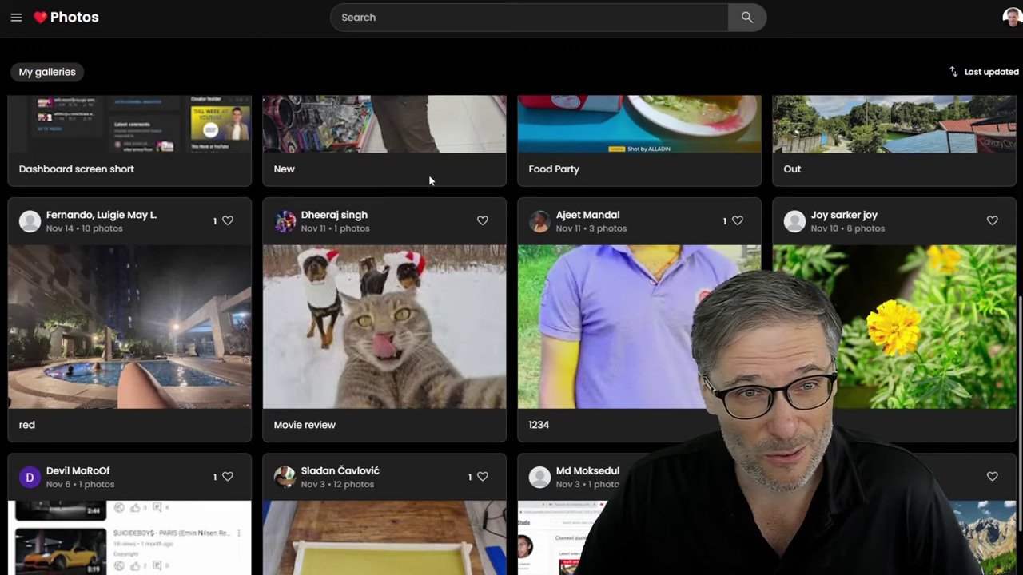
pyautogui.scroll(-2, 427, 180)
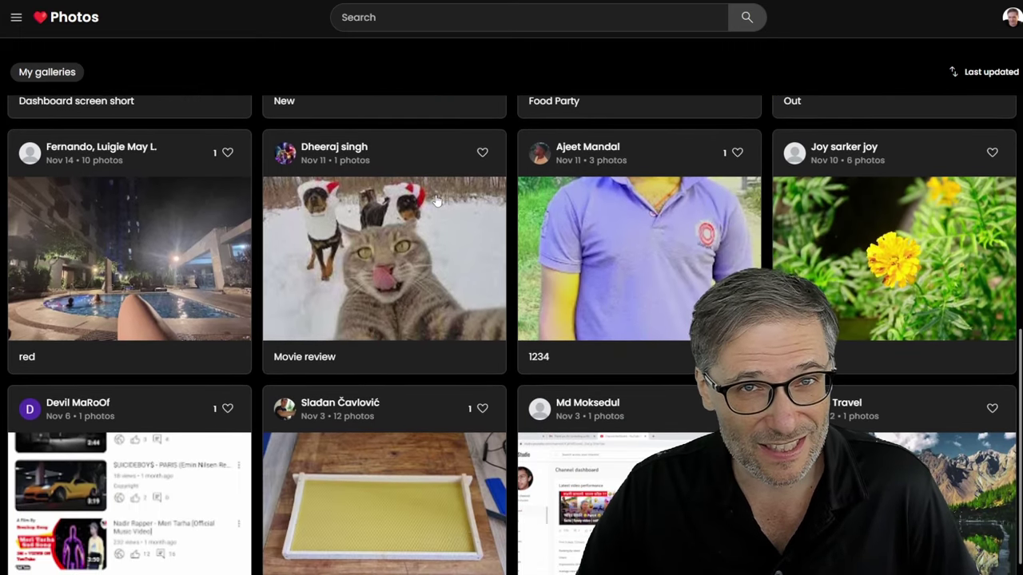
pyautogui.scroll(4, 439, 209)
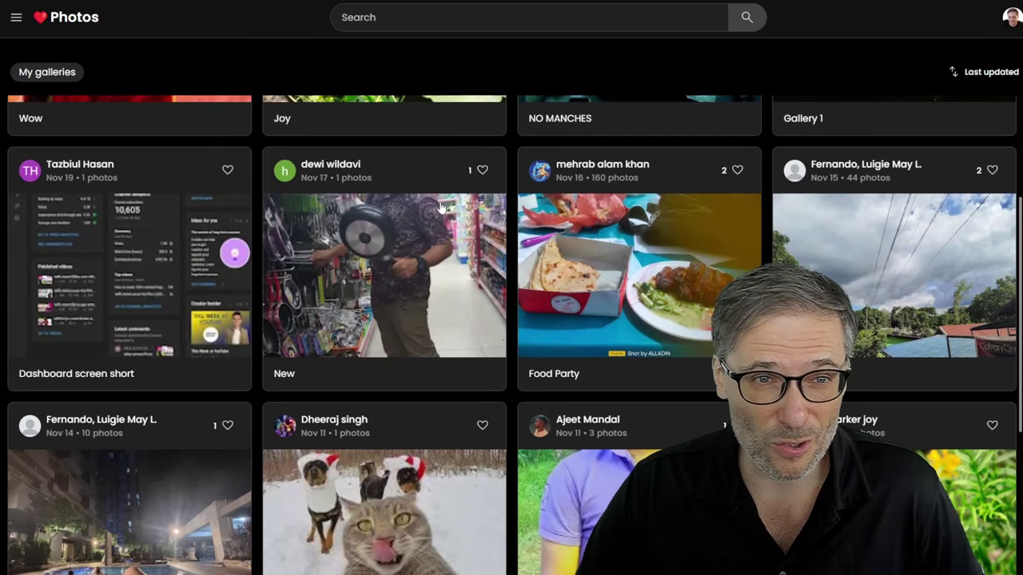
pyautogui.scroll(2, 439, 209)
pyautogui.scroll(1, 438, 210)
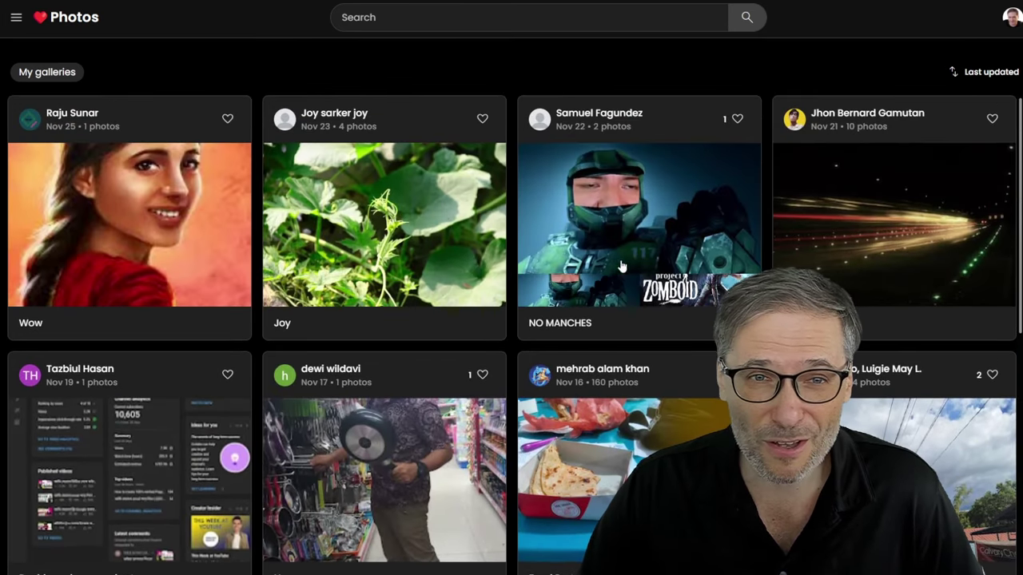
pyautogui.scroll(-3, 675, 342)
pyautogui.scroll(-3, 647, 332)
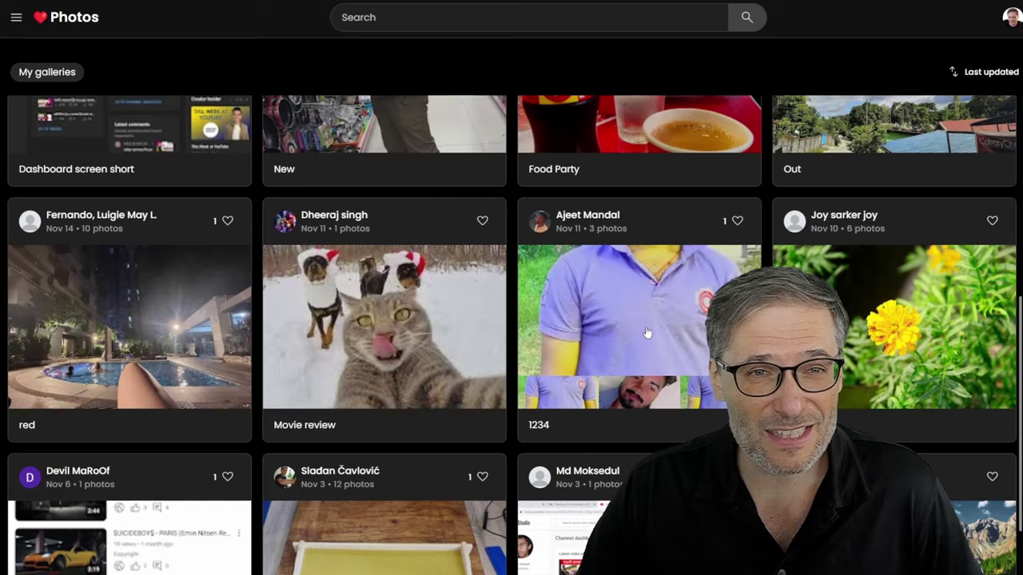
pyautogui.scroll(-1, 647, 332)
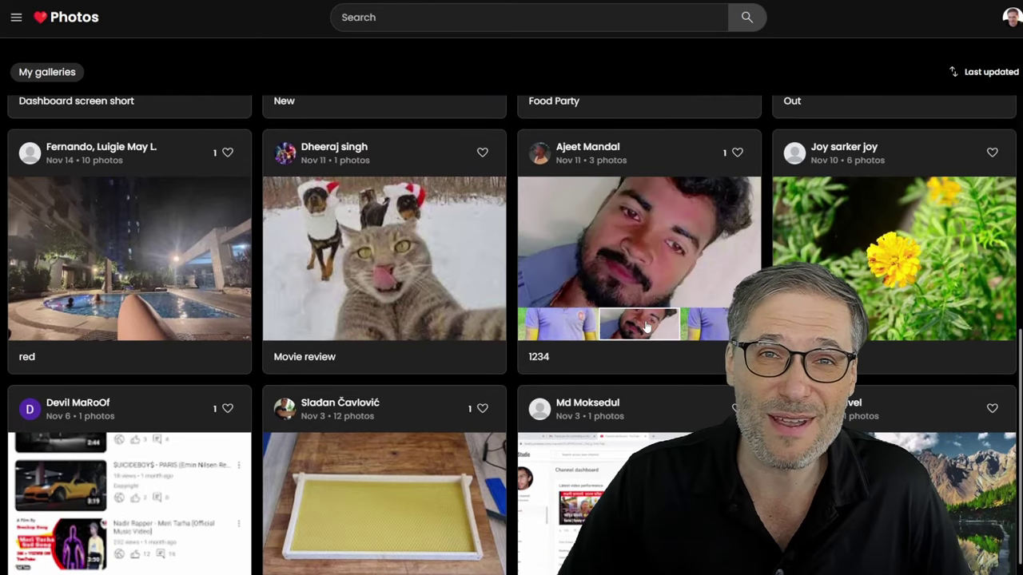
pyautogui.scroll(2, 647, 326)
pyautogui.scroll(5, 639, 315)
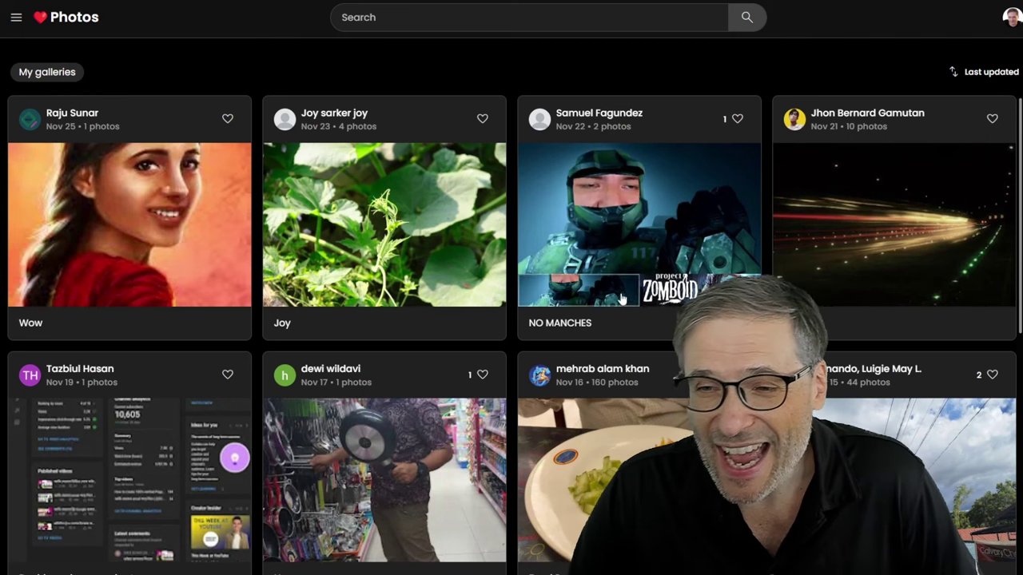
# Switch to the Heartbeat Moments Featured feed with the navigation panel hidden
pyautogui.click(16, 18)
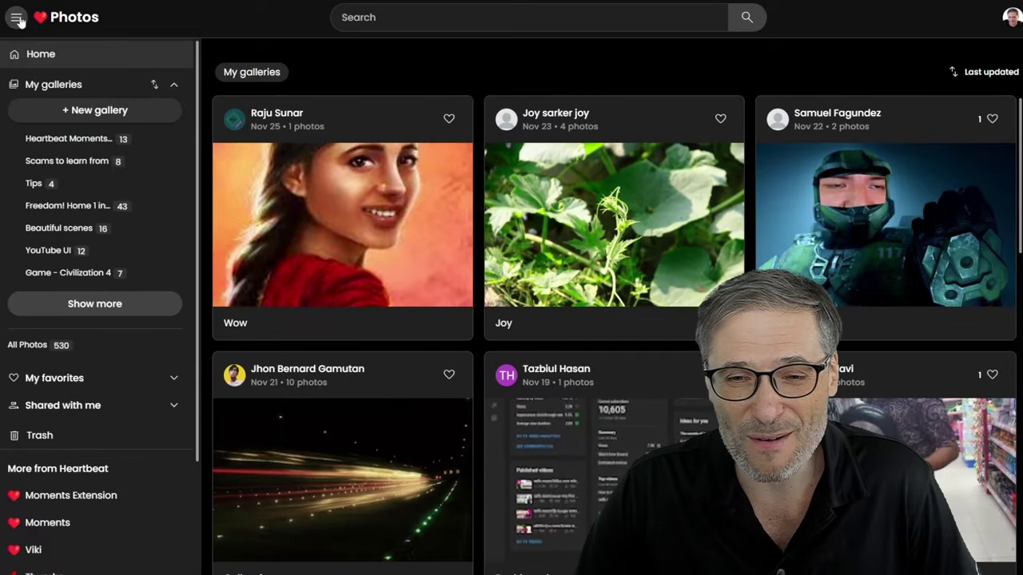
pyautogui.click(48, 522)
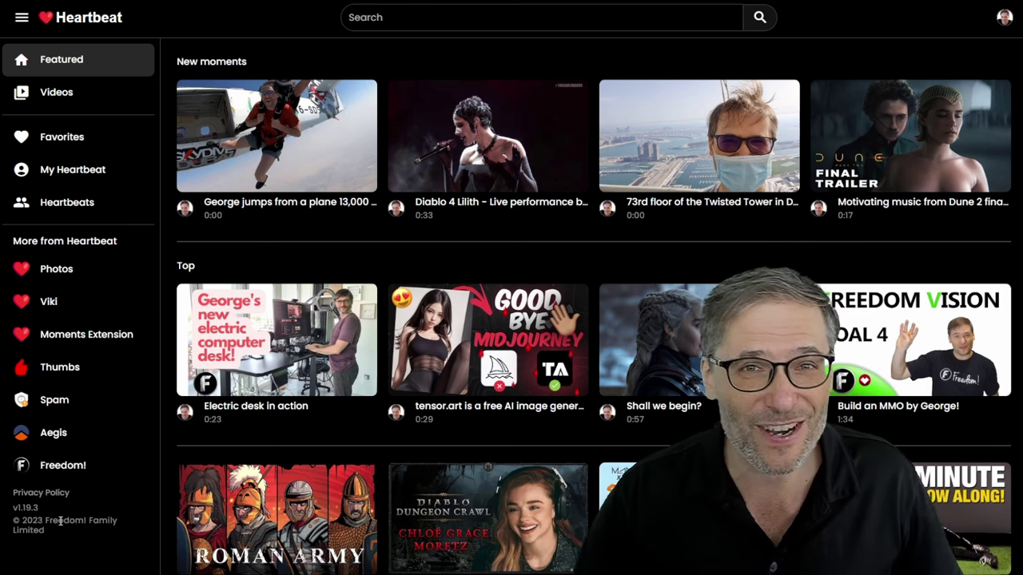
pyautogui.click(21, 19)
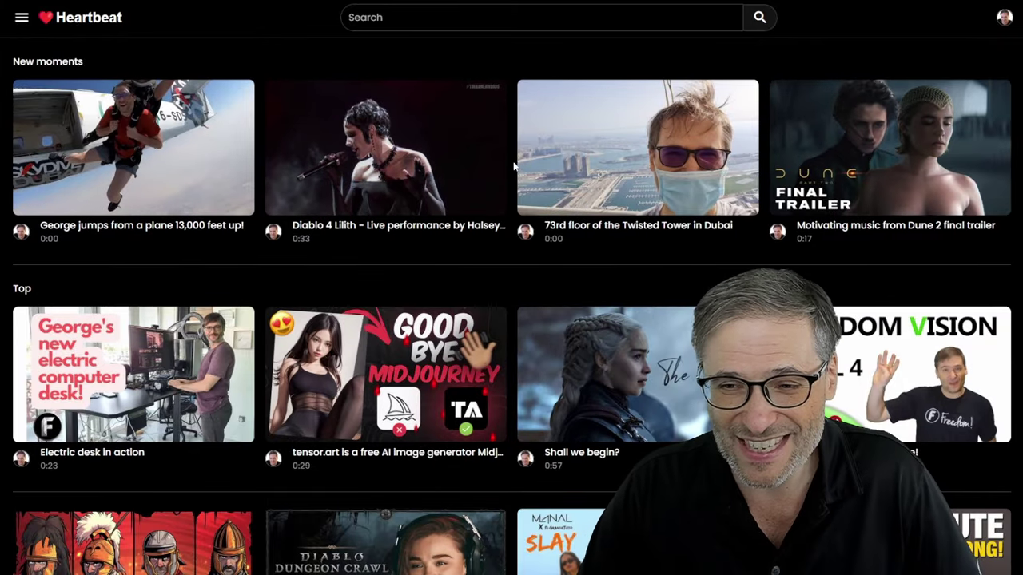
pyautogui.scroll(-5, 448, 184)
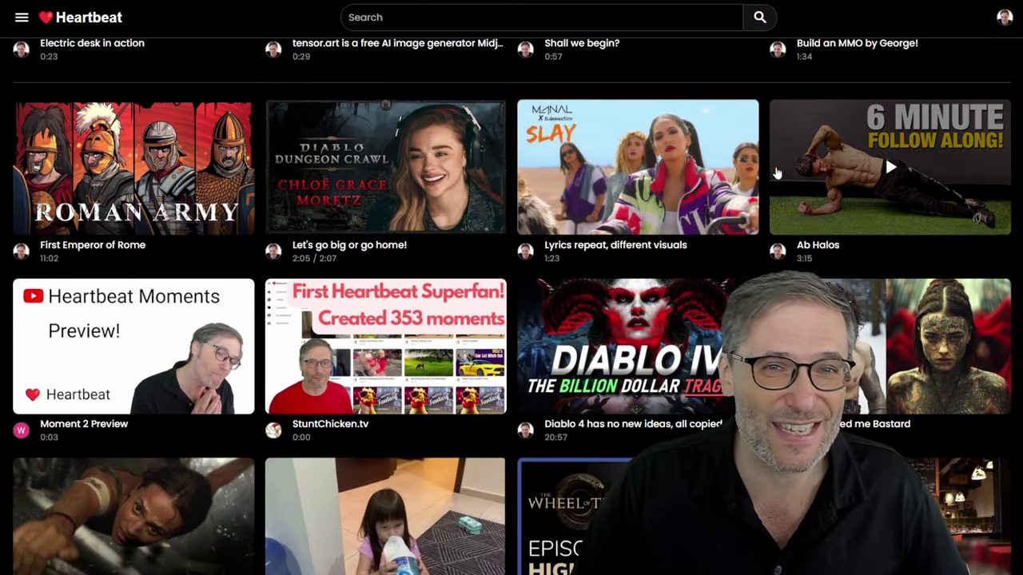
# Browse down the New and Top moments grid, then return to the top
pyautogui.scroll(-1, 621, 181)
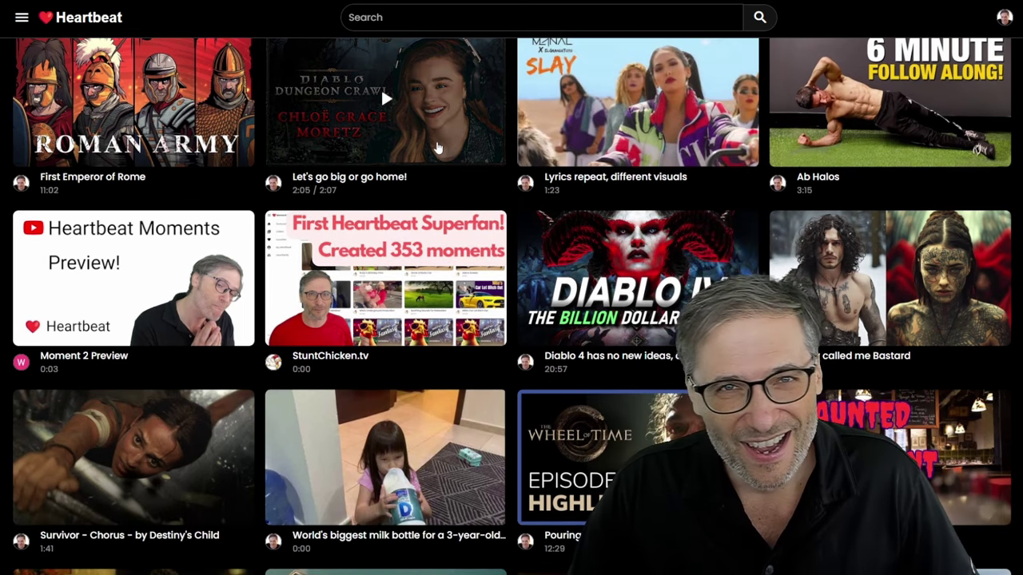
pyautogui.scroll(-2, 437, 148)
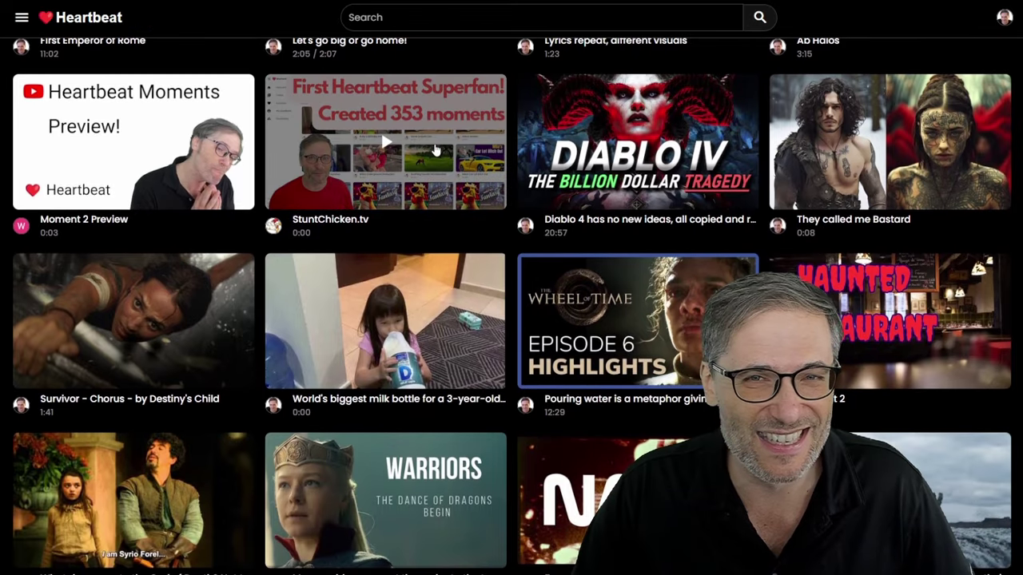
pyautogui.scroll(-2, 436, 150)
pyautogui.scroll(-1, 432, 176)
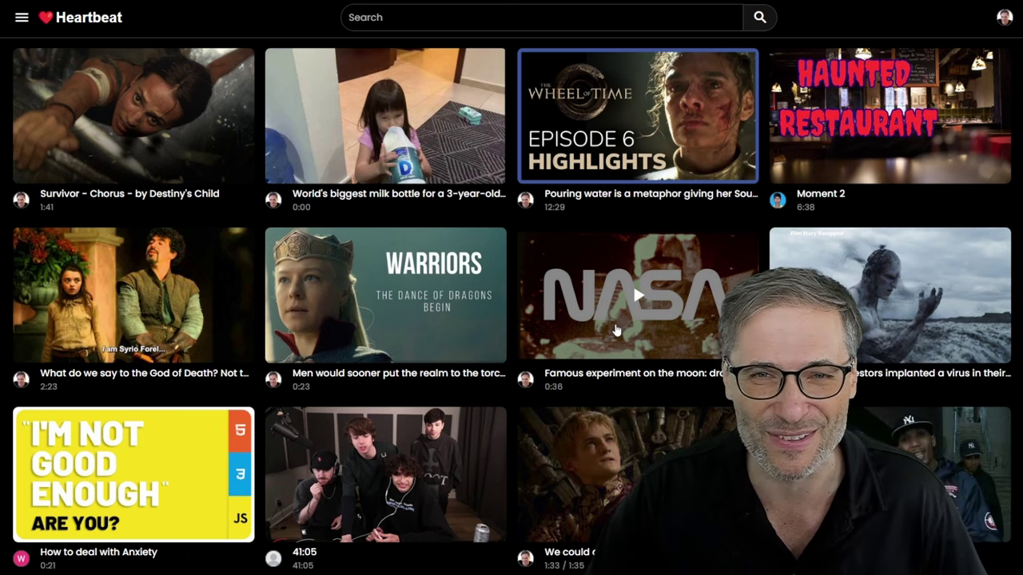
pyautogui.scroll(3, 615, 330)
pyautogui.scroll(7, 577, 351)
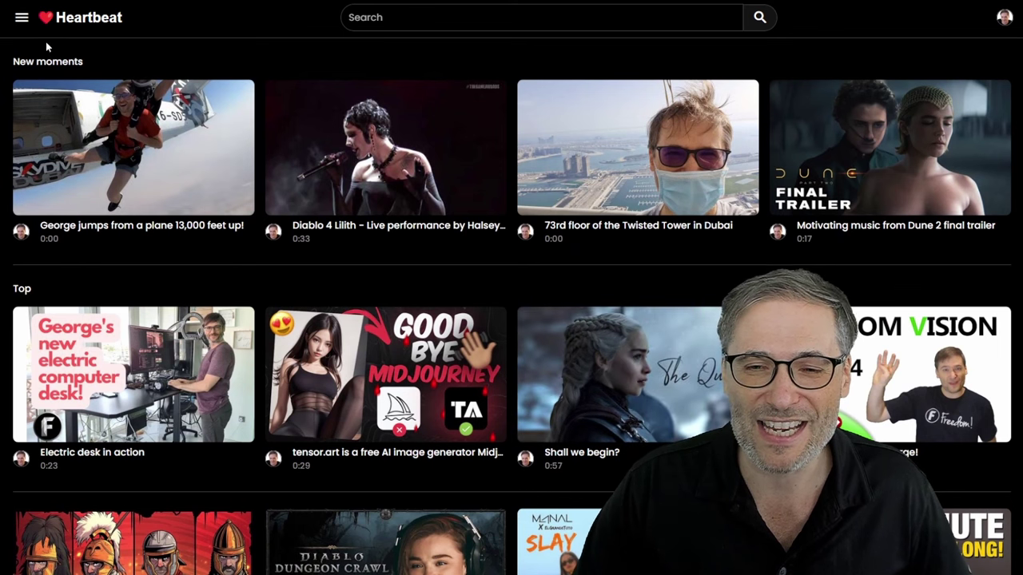
# Scroll the Heartbeat Studio post to the Like YouTube Studio section and select the analytics-to-embedding text
pyautogui.click(22, 17)
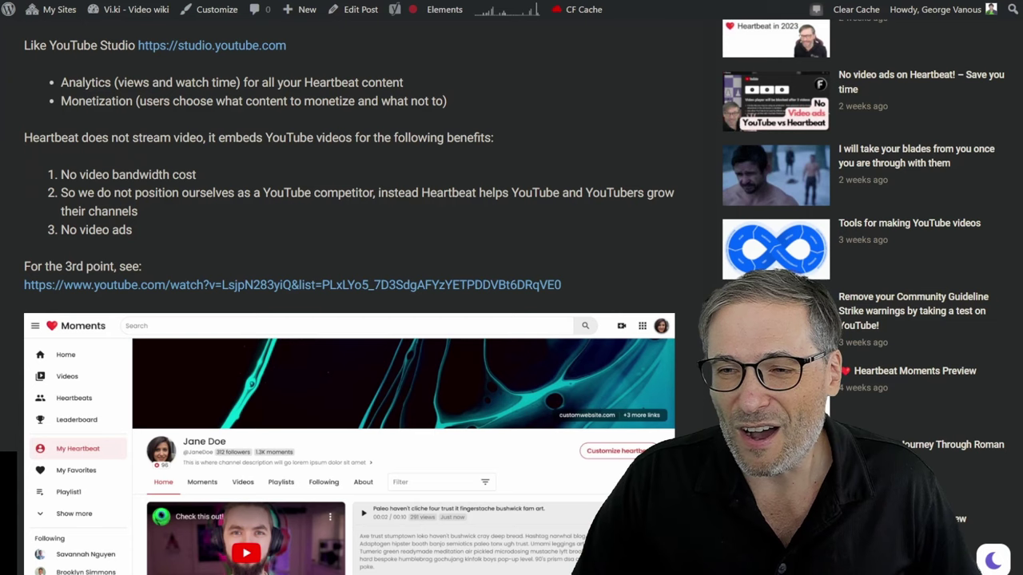
pyautogui.scroll(2, 493, 222)
pyautogui.scroll(5, 493, 222)
pyautogui.scroll(-2, 519, 256)
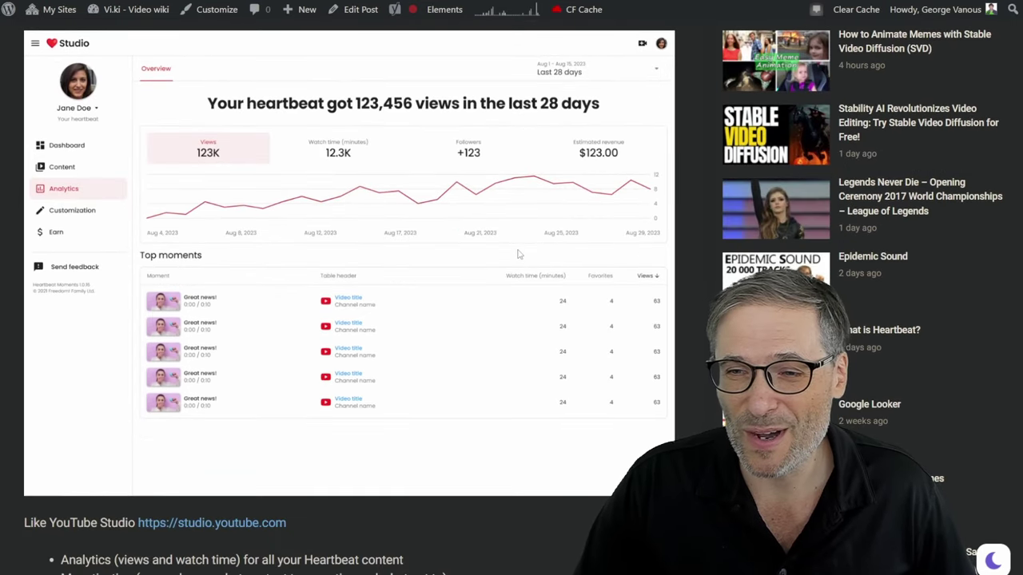
pyautogui.scroll(1, 518, 254)
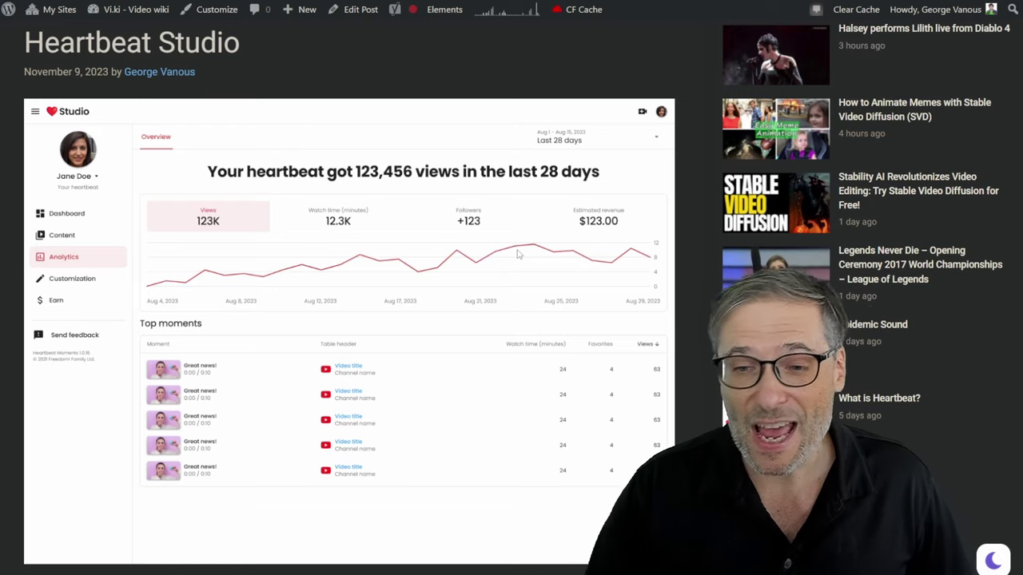
pyautogui.scroll(-3, 543, 312)
pyautogui.scroll(-2, 543, 311)
pyautogui.scroll(-1, 542, 312)
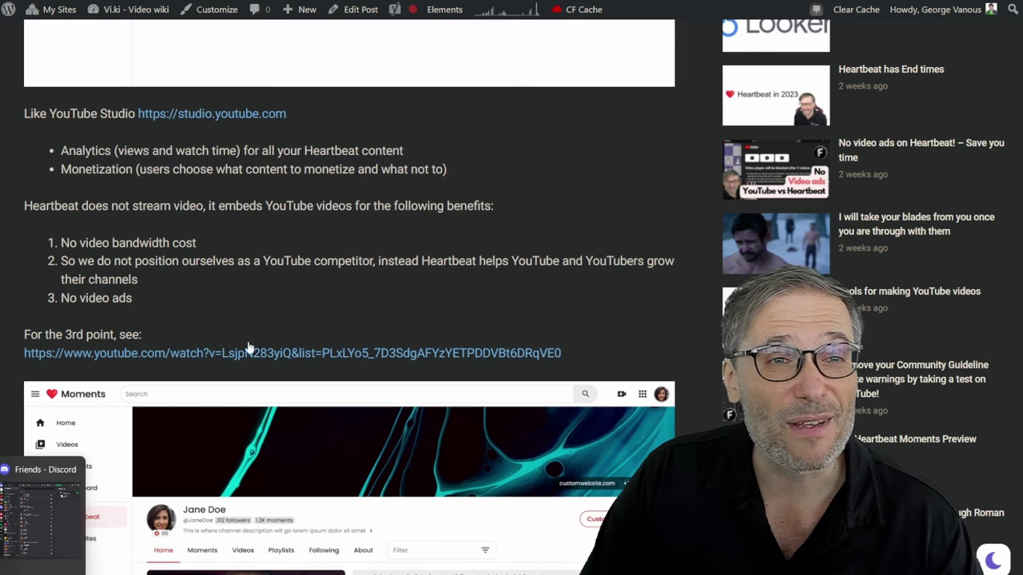
pyautogui.moveTo(57, 130); pyautogui.dragTo(177, 239)
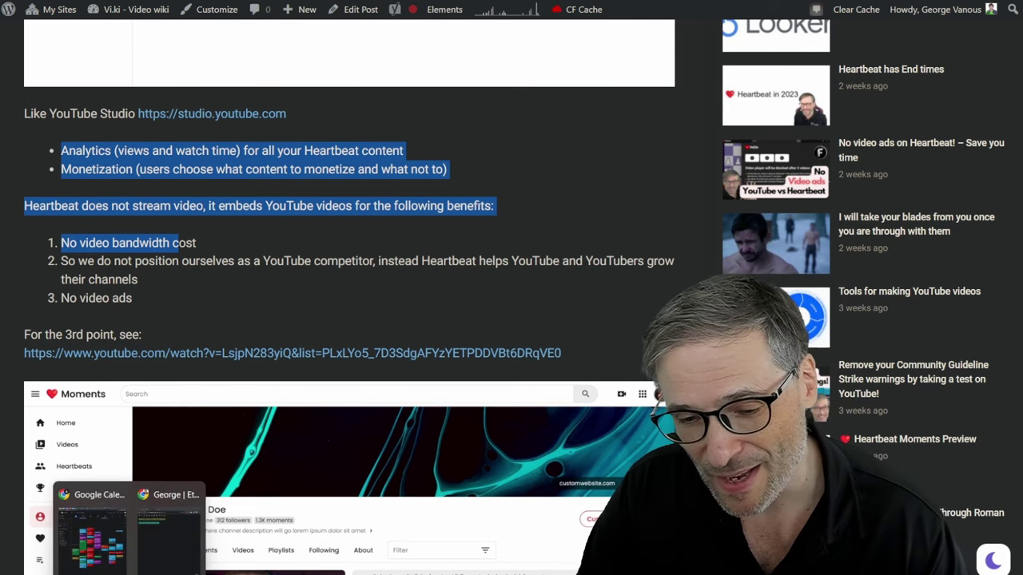
# Replace the editor text with 'Hey guys, I am writing my first viki on Heartbeat' and add a new line
pyautogui.click(80, 520)
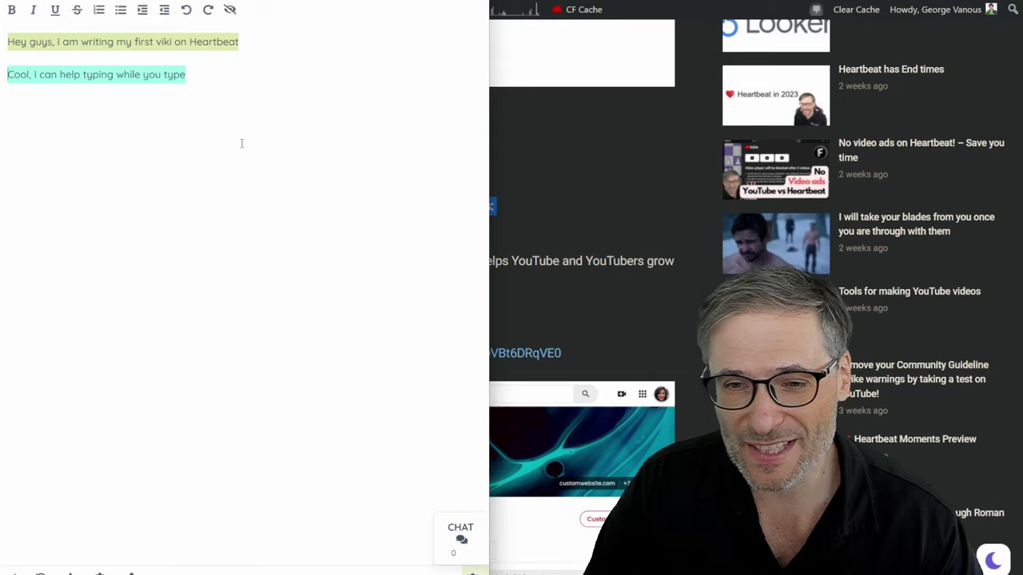
pyautogui.hotkey('ctrl', 'a')
pyautogui.write('Hey ')
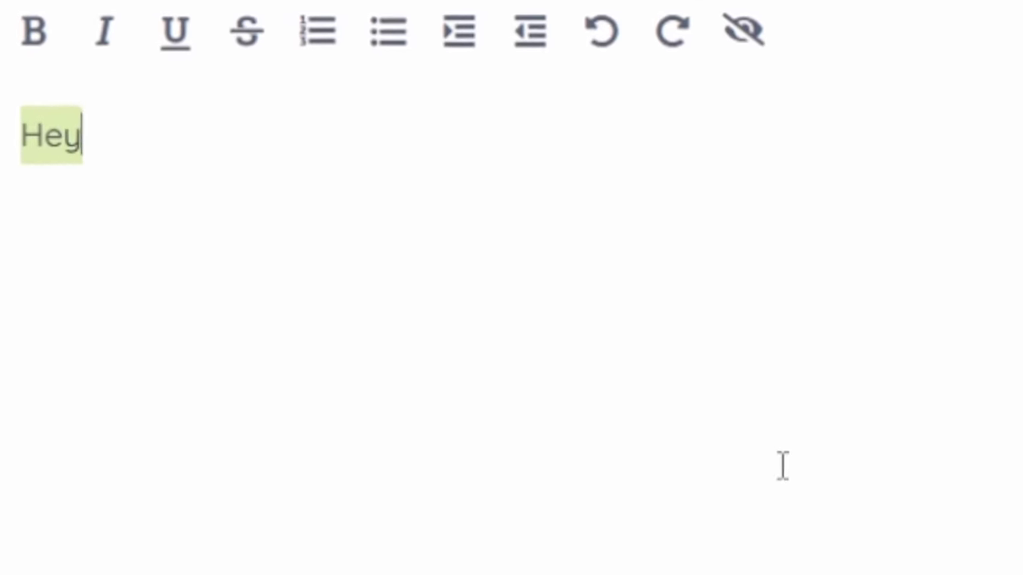
pyautogui.write('guys, I am writing my first viki o')
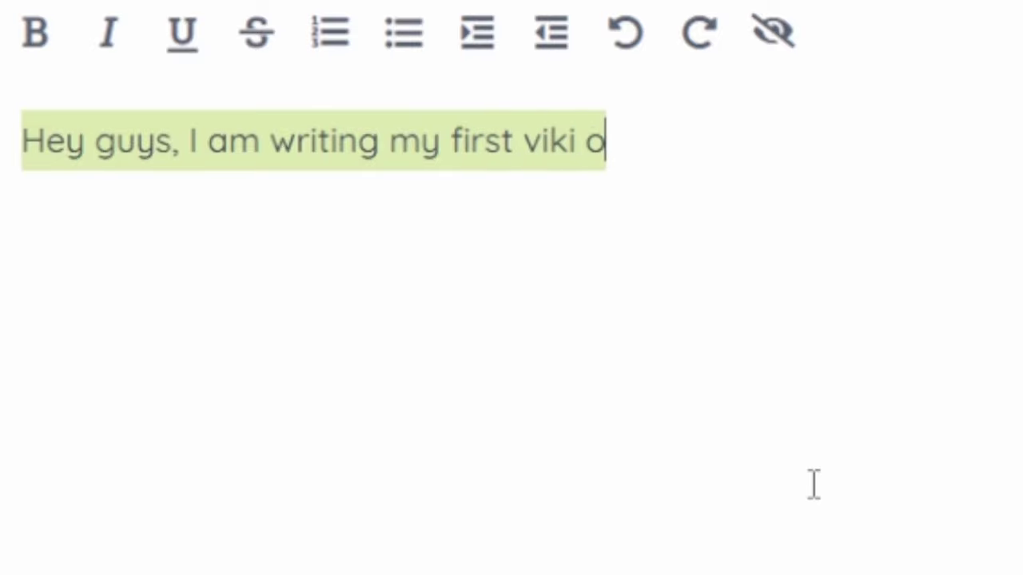
pyautogui.write('n Heartbeat')
pyautogui.press('Return')
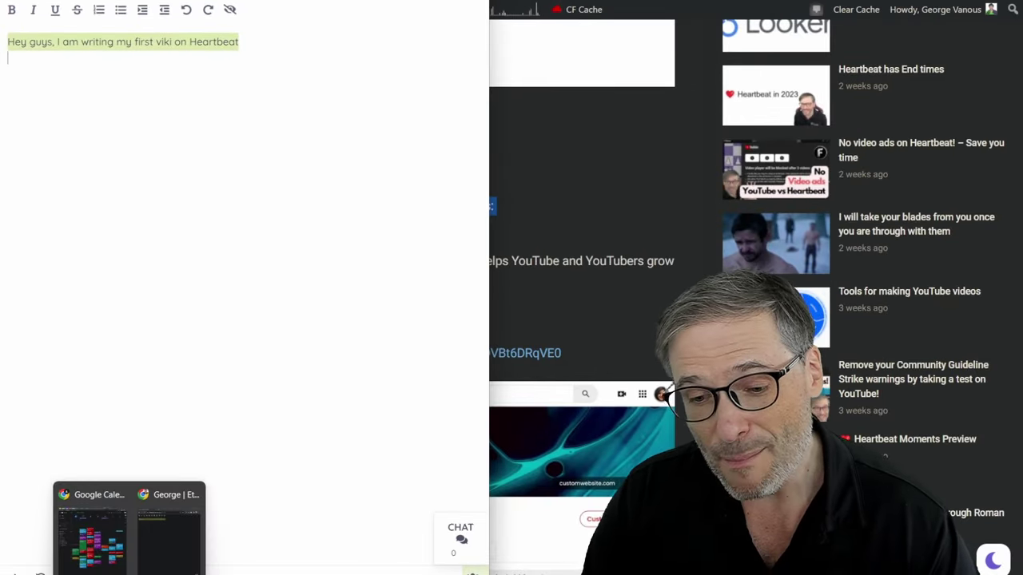
# In the second dark-mode window, type 'Hey, I can see you typing' on the empty line
pyautogui.click(161, 550)
pyautogui.click(637, 111)
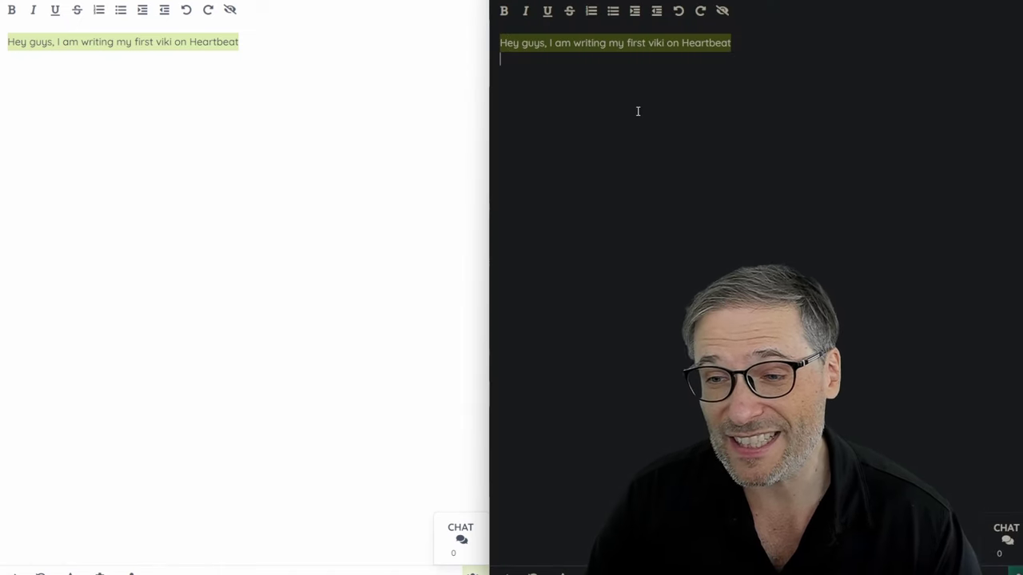
pyautogui.write('H')
pyautogui.write('ey,')
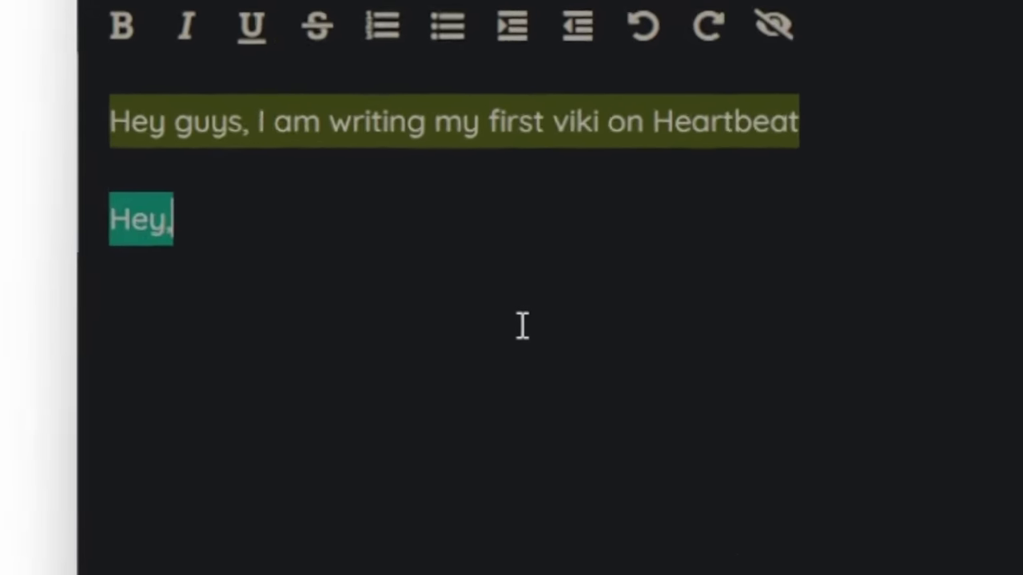
pyautogui.write(' I can see you typ')
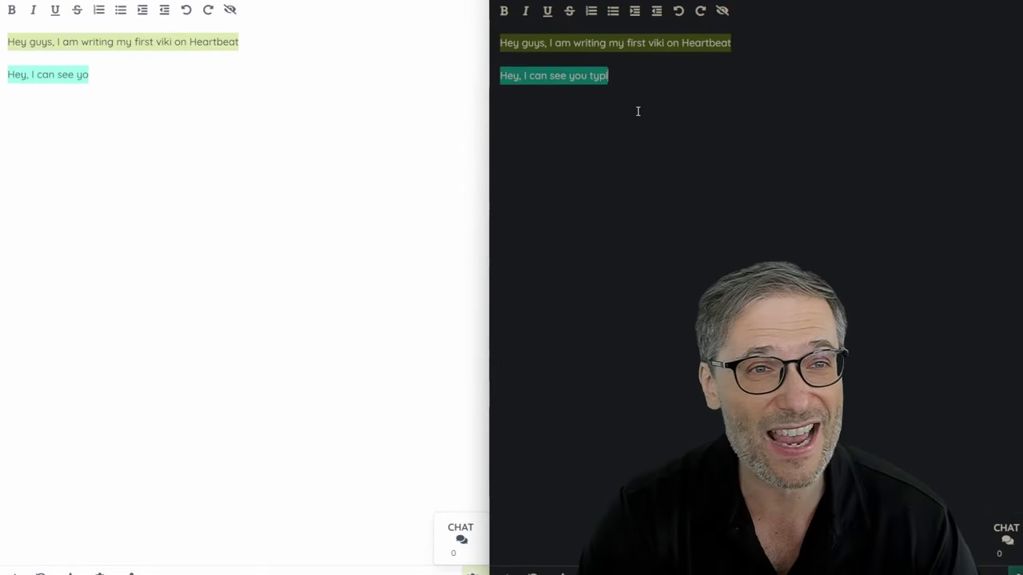
pyautogui.write('ing')
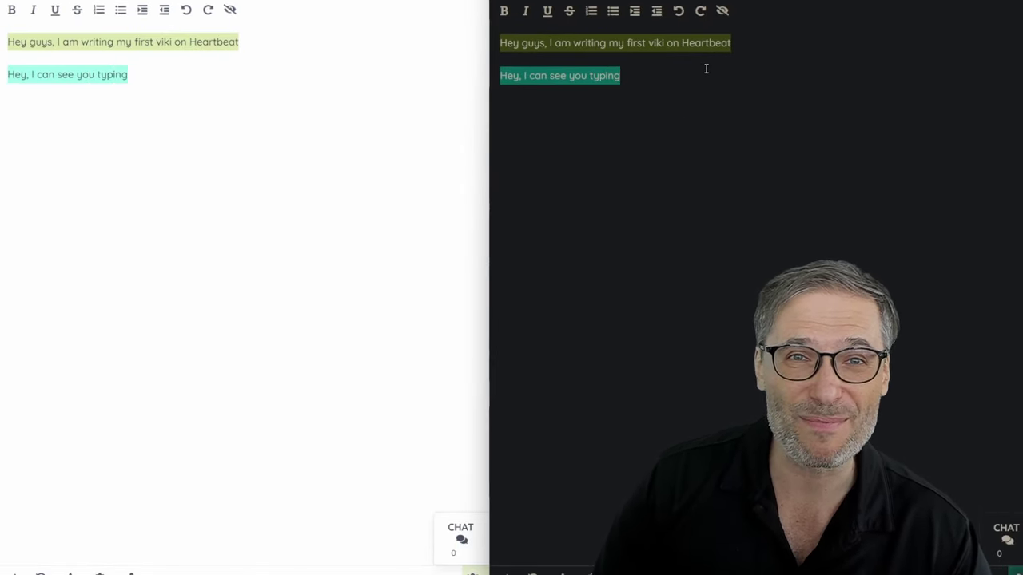
# Extend the light editor's sentence with 'as I type', then alternate between both editors
pyautogui.click(256, 43)
pyautogui.write('as I t')
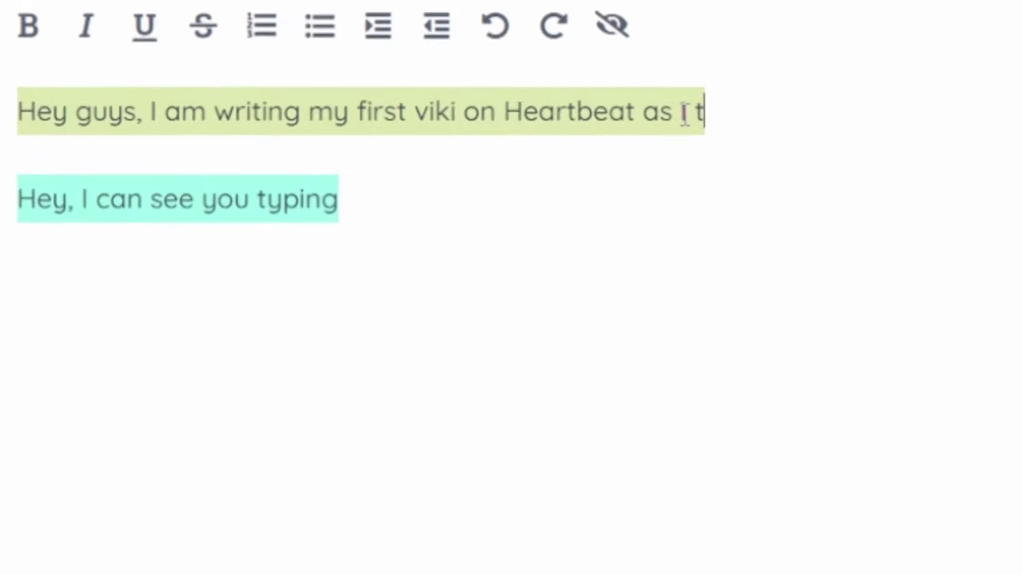
pyautogui.write(' ype')
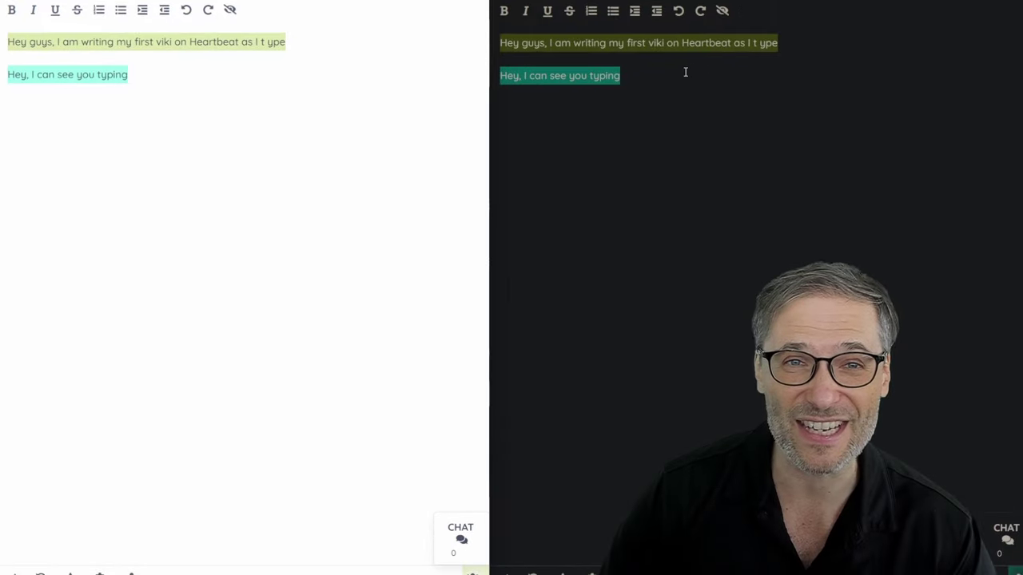
pyautogui.click(679, 74)
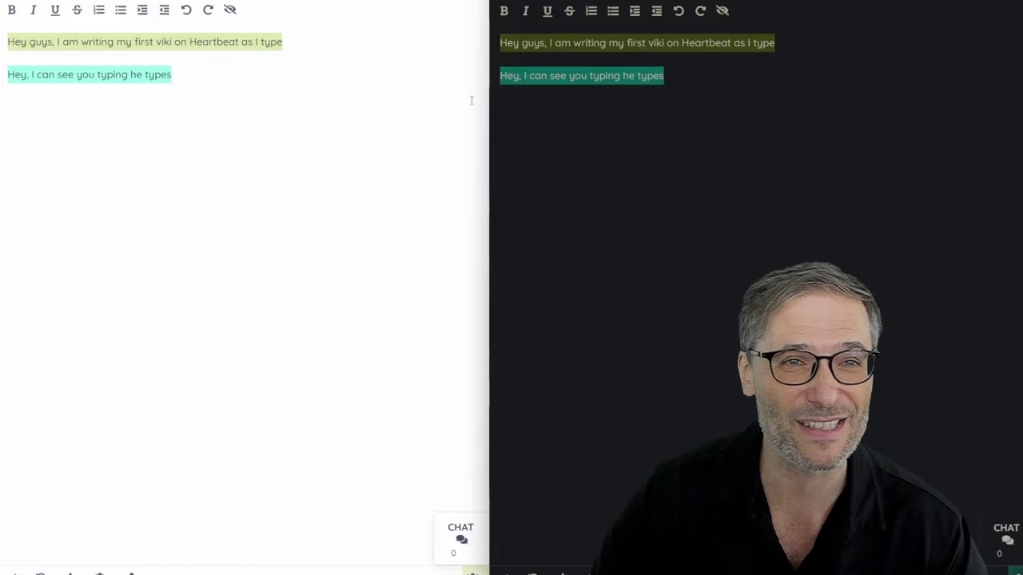
pyautogui.click(192, 75)
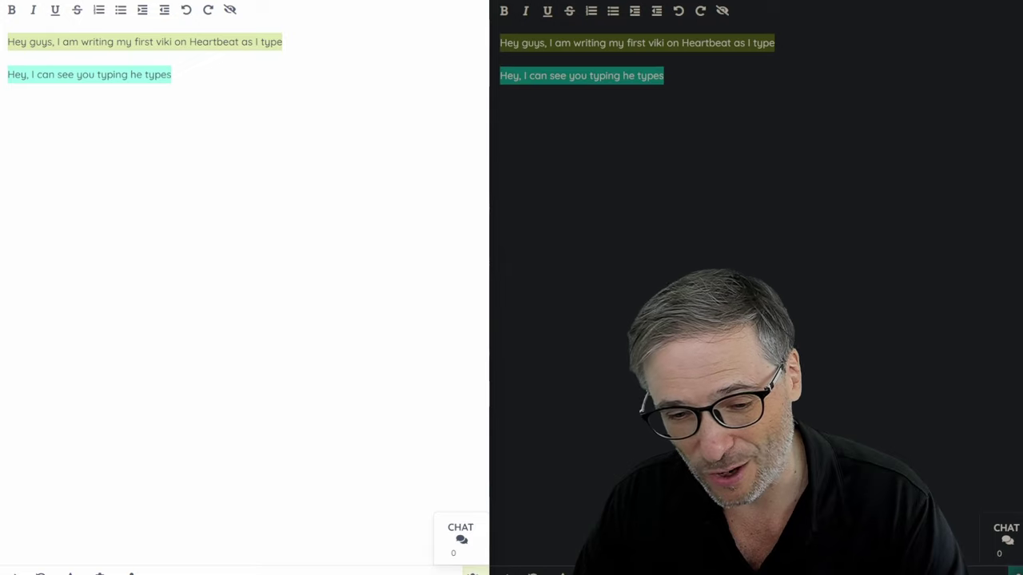
# Switch back to the heartbeat.love/featured page in Chrome
pyautogui.click(24, 535)
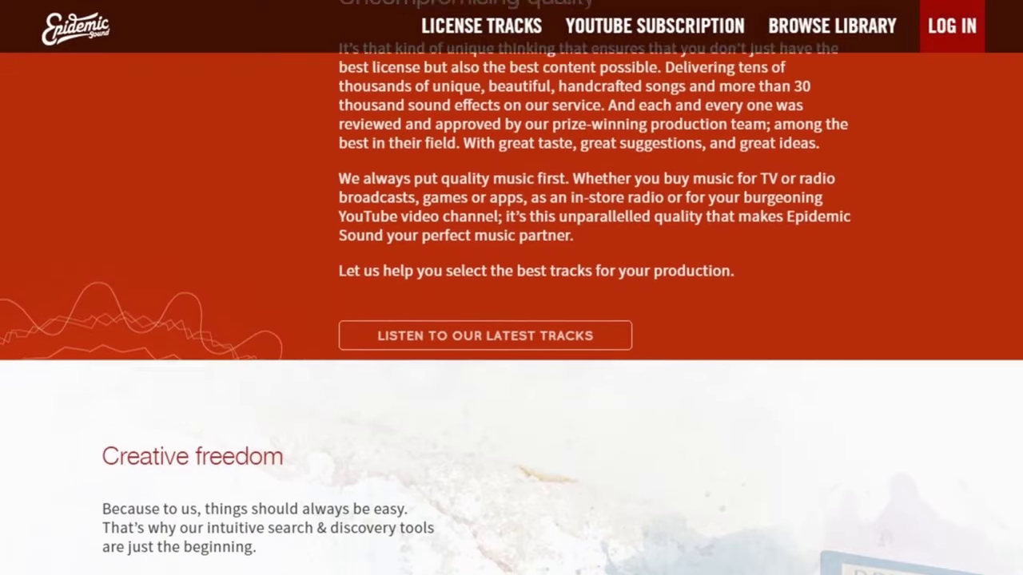
# Scroll down the Epidemic Sound home page toward the Staff Picks track list
pyautogui.scroll(-5, 512, 288)
pyautogui.scroll(-2, 511, 288)
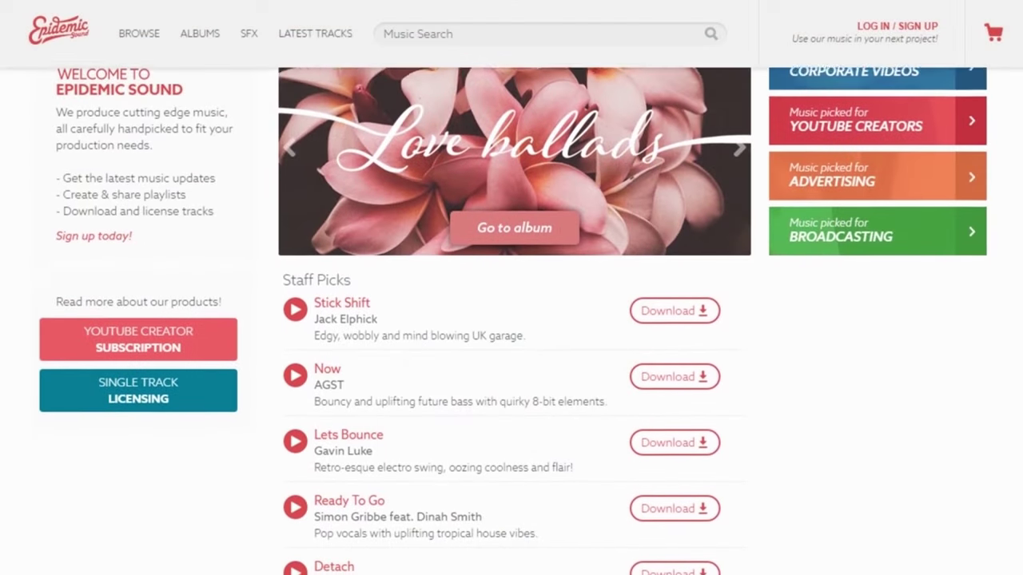
pyautogui.scroll(-1, 511, 319)
pyautogui.scroll(-2, 512, 320)
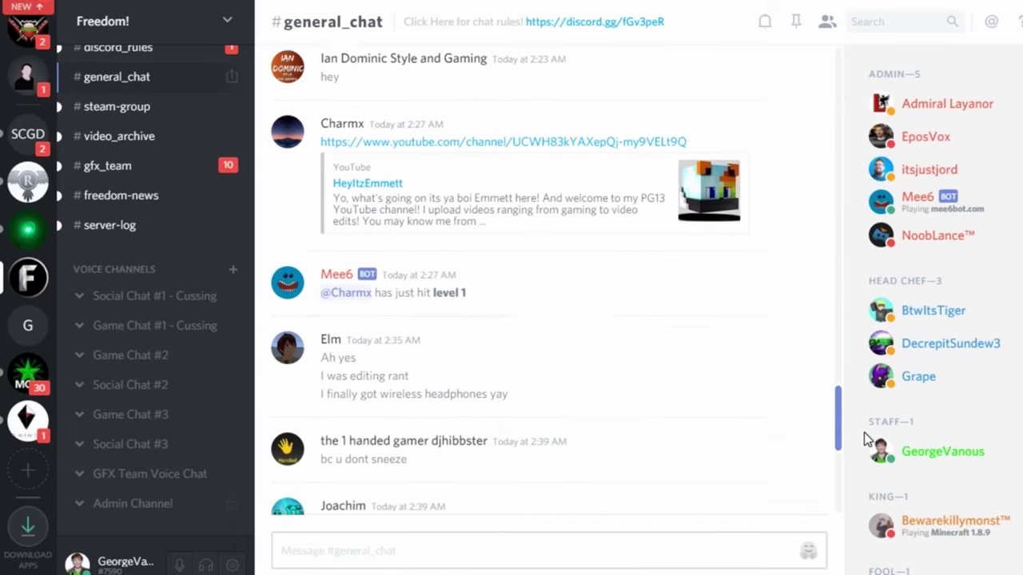
# Scroll Freedom!'s general_chat to the newest messages, then go to MGN's #chat-lobby channel
pyautogui.moveTo(864, 432); pyautogui.dragTo(862, 493)
pyautogui.click(27, 385)
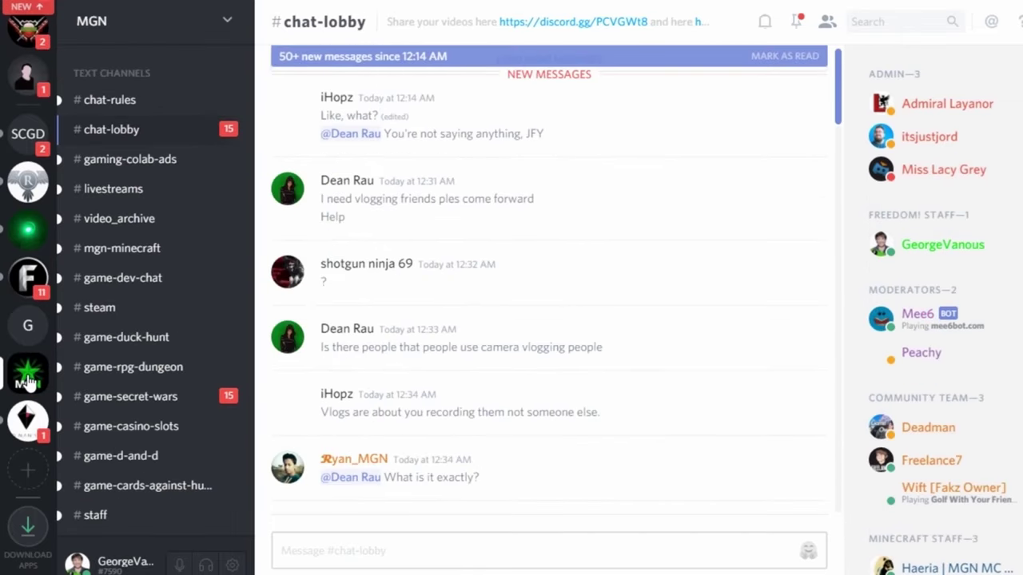